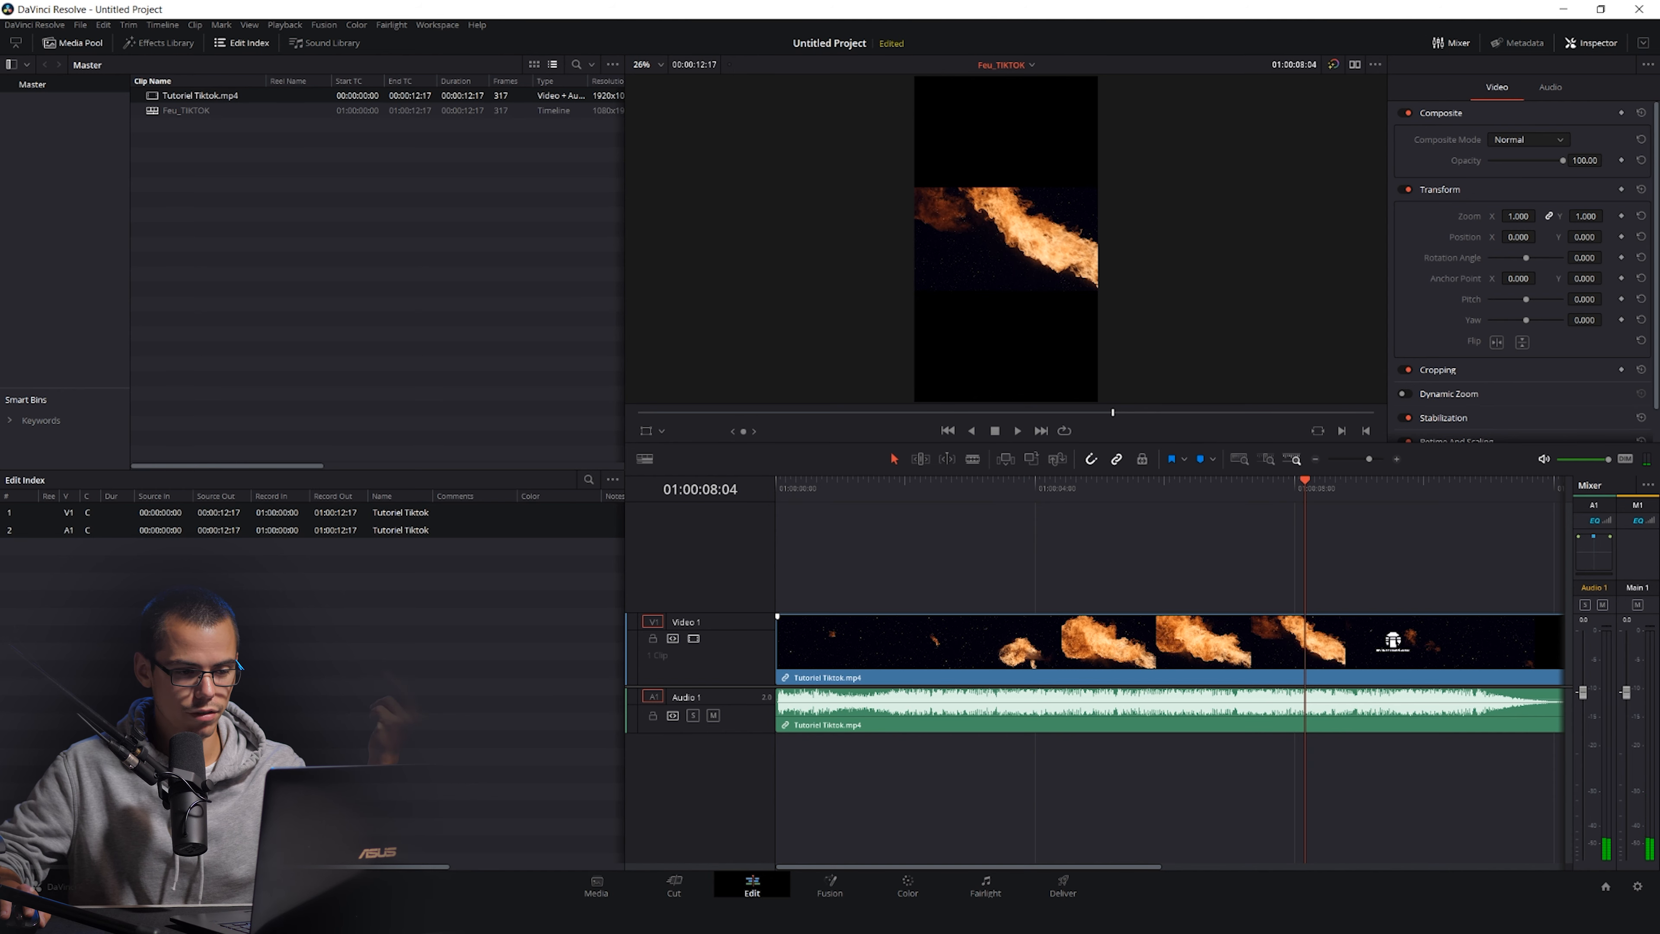
Set the clip's zoom to 3.240 so the fire fills the vertical frame, and preview playback.
{"action": "left_click_drag", "start_coordinate": [1305, 481], "coordinate": [1295, 481]}
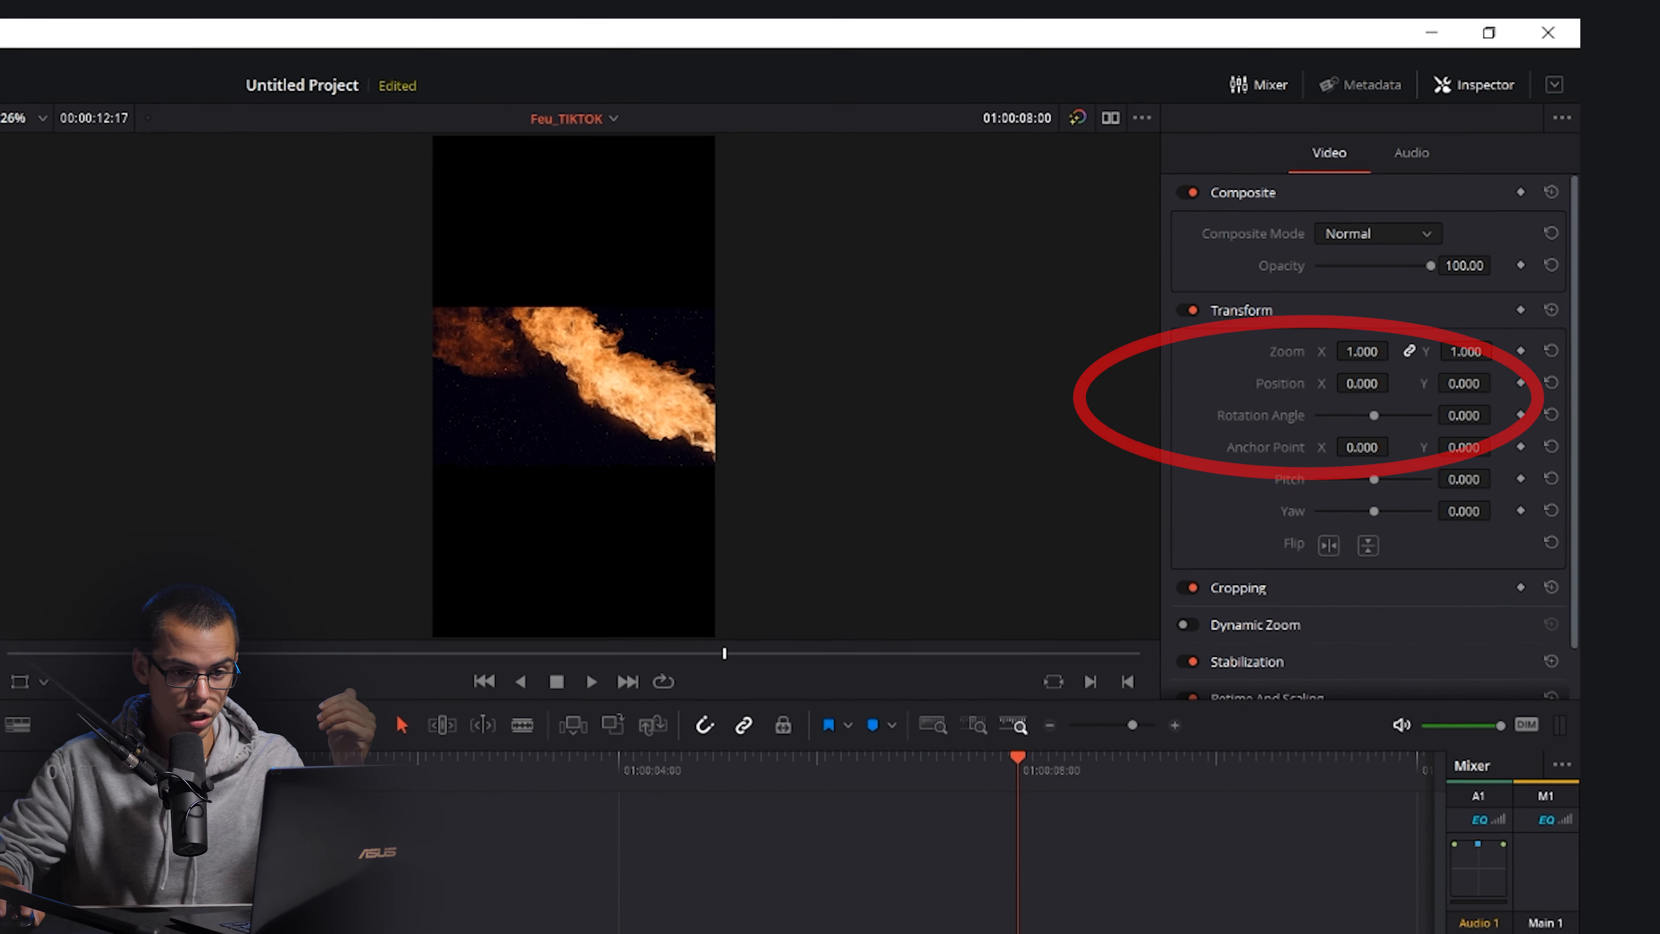
{"action": "left_click_drag", "start_coordinate": [1362, 351], "coordinate": [1422, 351]}
{"action": "left_click_drag", "start_coordinate": [1301, 404], "coordinate": [1438, 404]}
{"action": "left_click_drag", "start_coordinate": [909, 867], "coordinate": [218, 866]}
{"action": "key", "text": "space"}
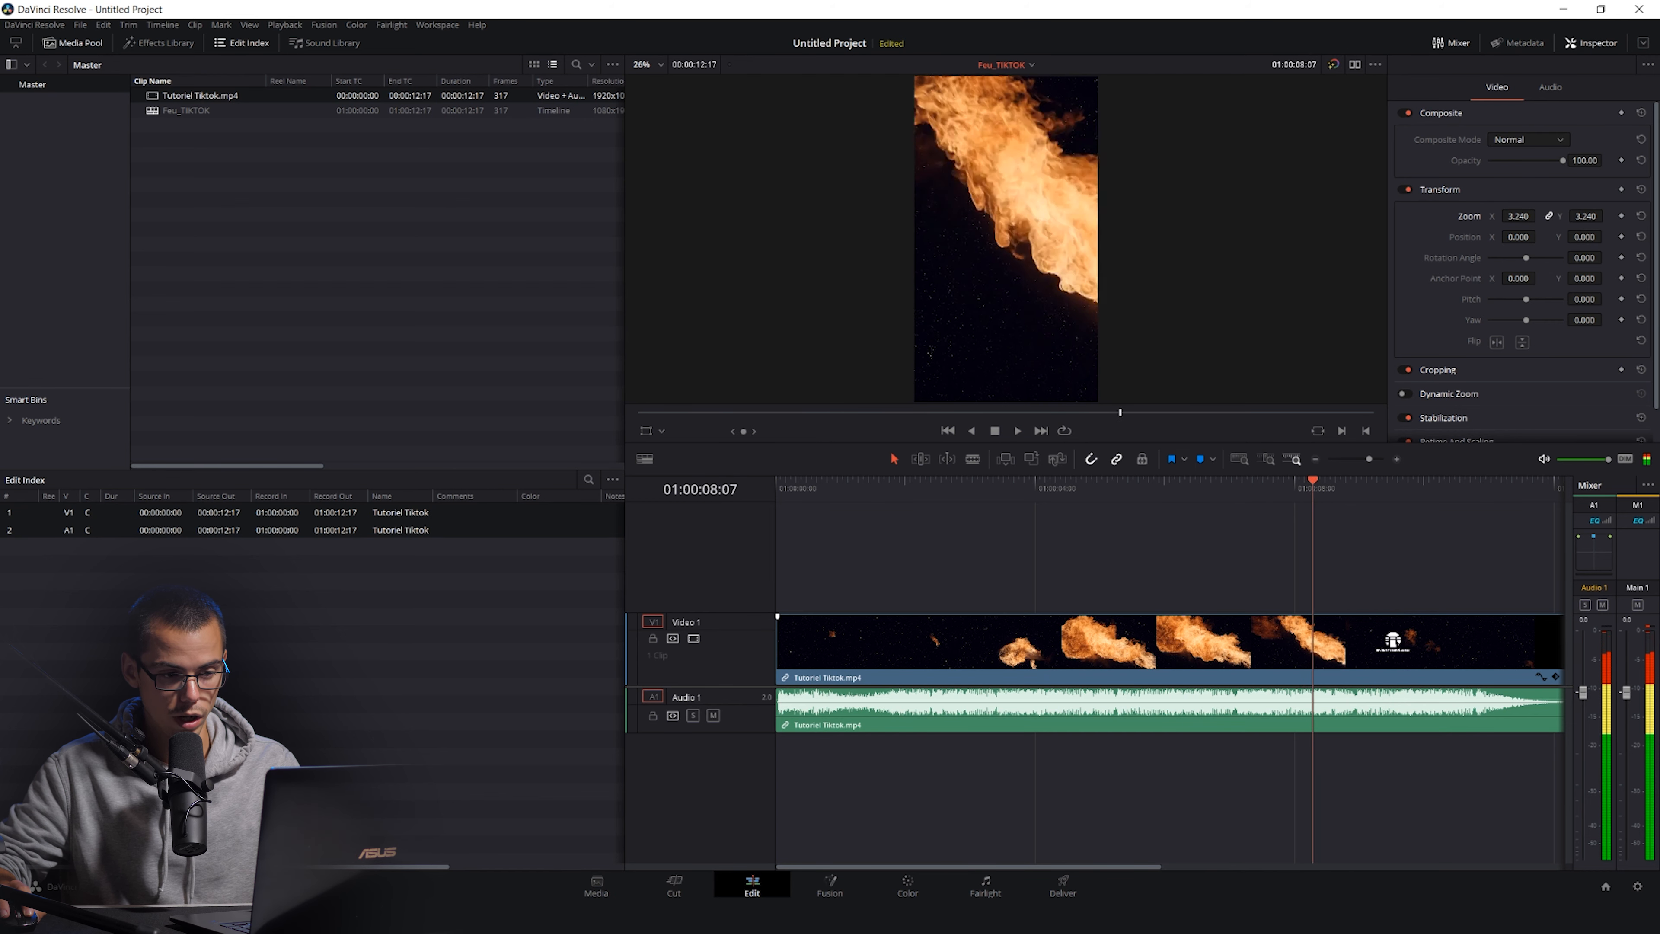
Split the clip with the Blade at about 01:00:08:24 and remove the video after the cut.
{"action": "key", "text": "b"}
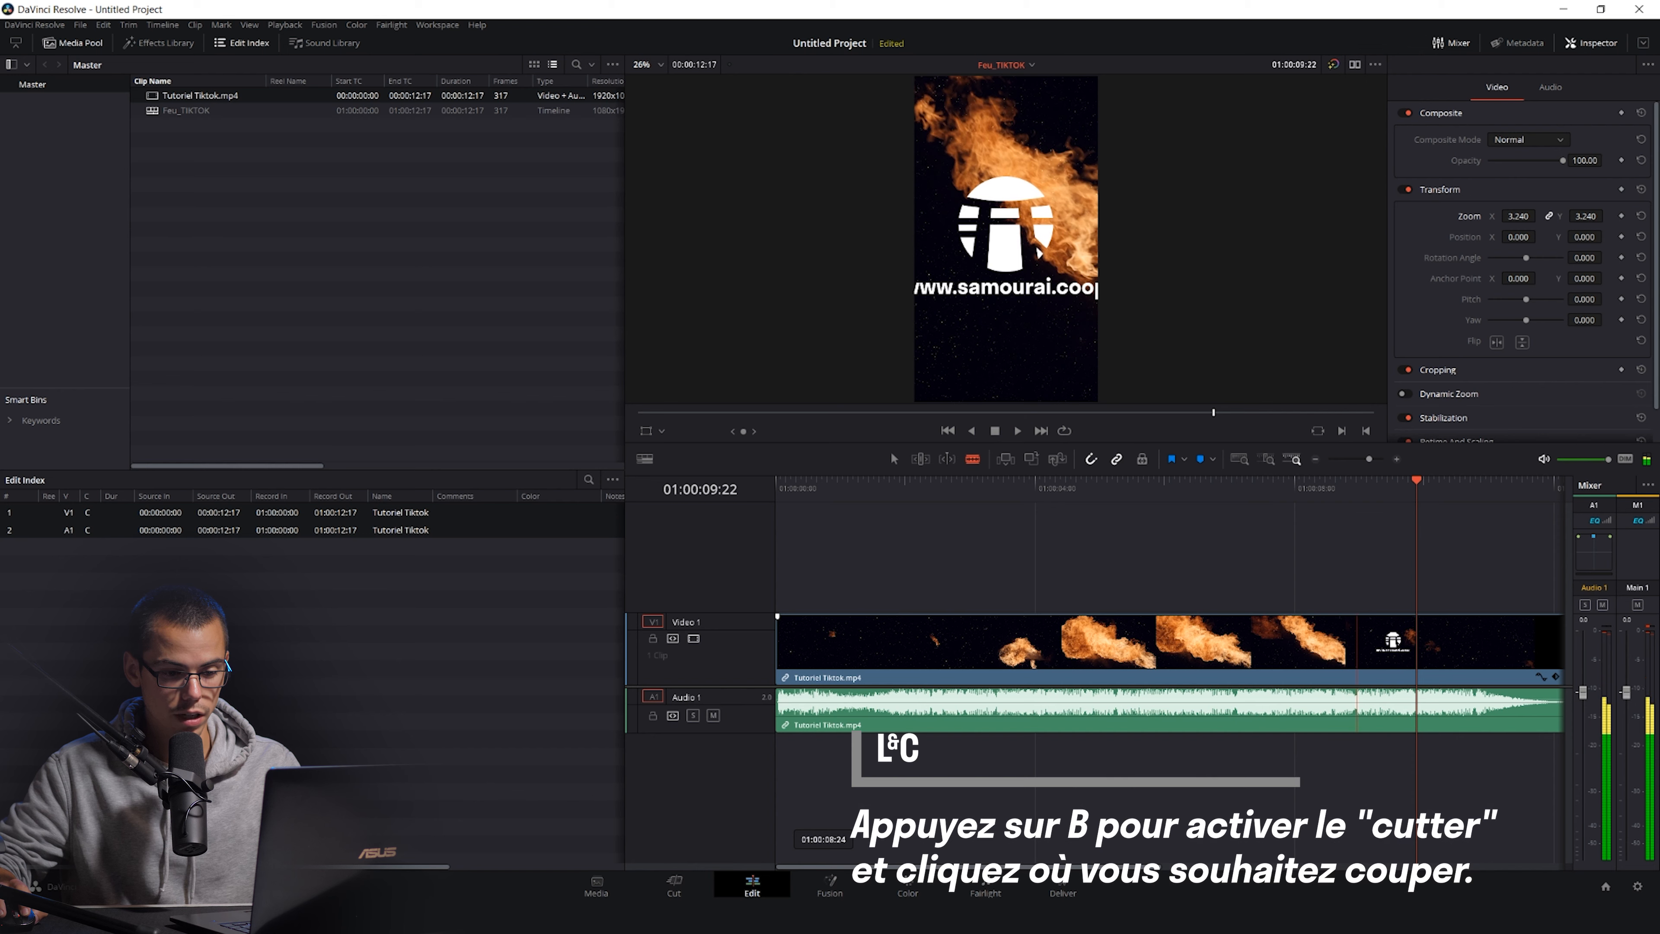
{"action": "left_click", "coordinate": [1357, 644]}
{"action": "key", "text": "a"}
{"action": "key", "text": "space"}
{"action": "key", "text": "space"}
{"action": "key", "text": "ctrl+minus"}
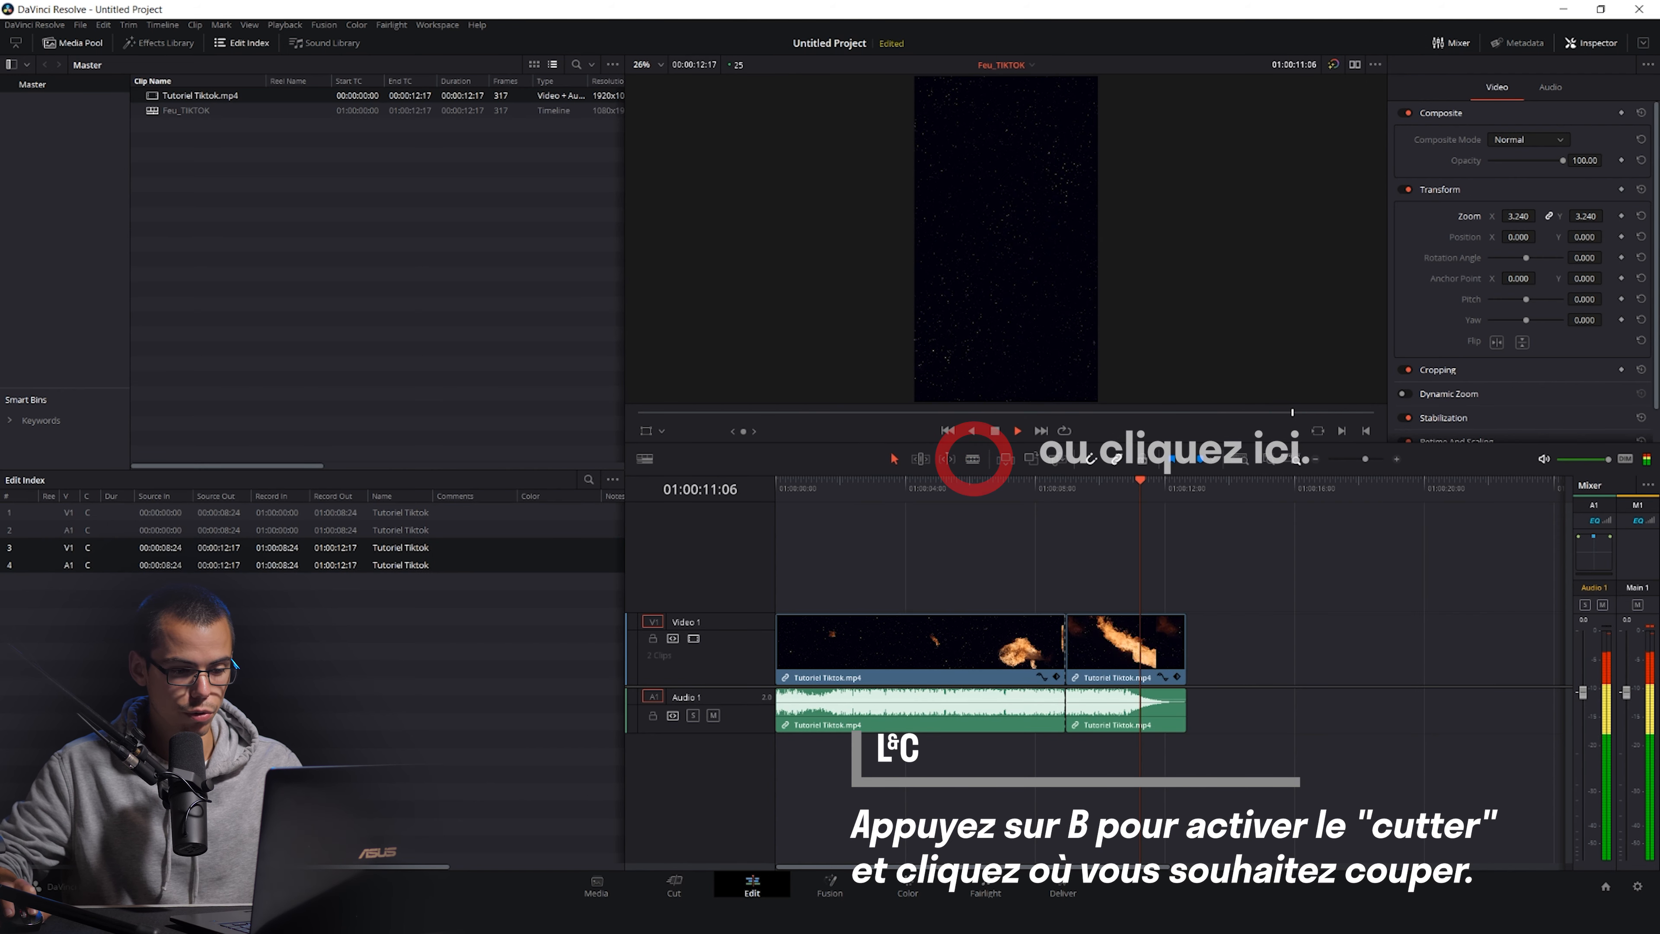
{"action": "mouse_move", "coordinate": [1064, 644]}
{"action": "left_mouse_down"}
{"action": "mouse_move", "coordinate": [1216, 648]}
{"action": "mouse_move", "coordinate": [1065, 647]}
{"action": "left_mouse_up"}
{"action": "key", "text": "ctrl+z"}
{"action": "key", "text": "Up"}
{"action": "left_click", "coordinate": [1053, 485]}
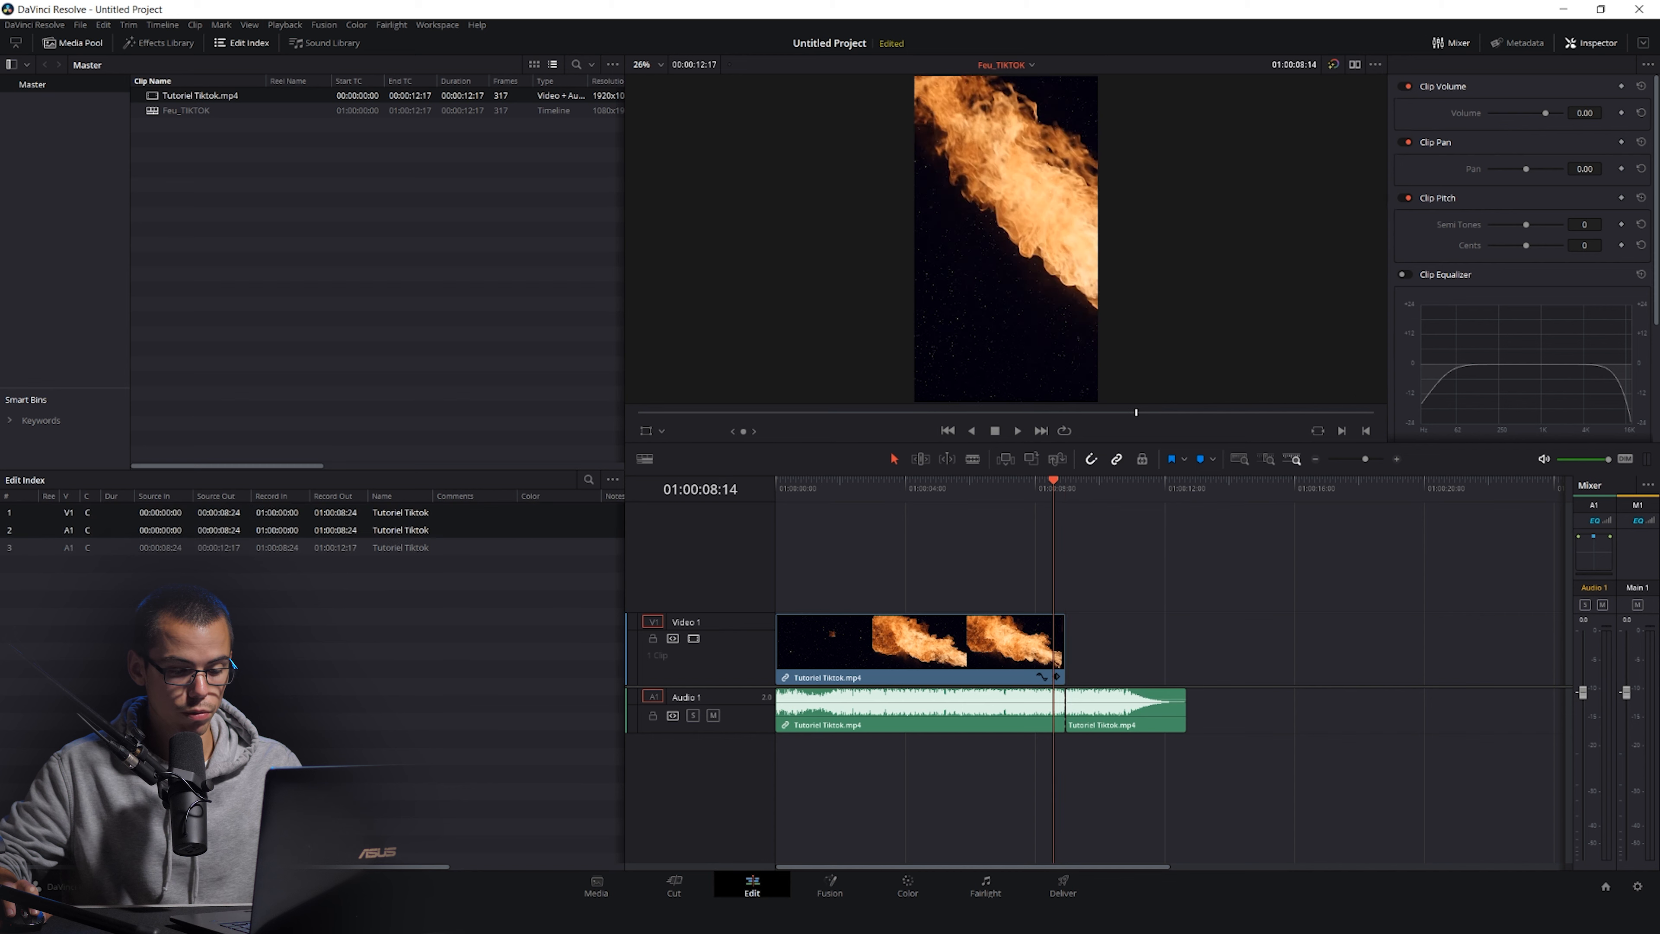
Move the cut point to 01:00:08:21 and delete the leftover audio segment after it.
{"action": "key", "text": "space"}
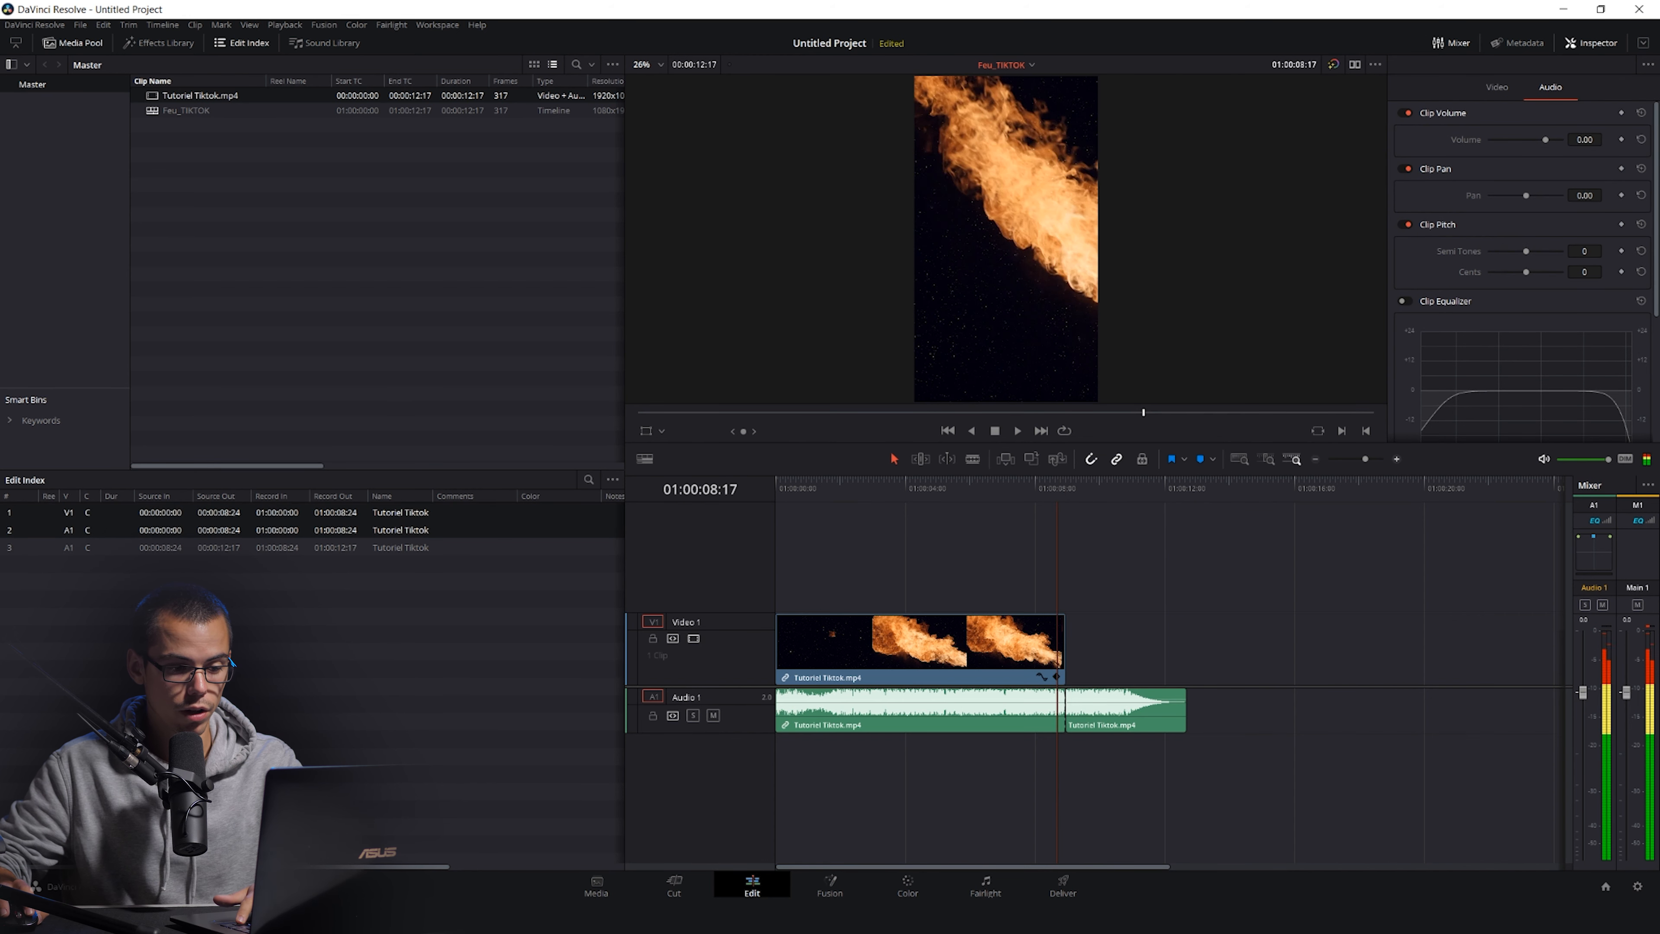
{"action": "key", "text": "ctrl+equal"}
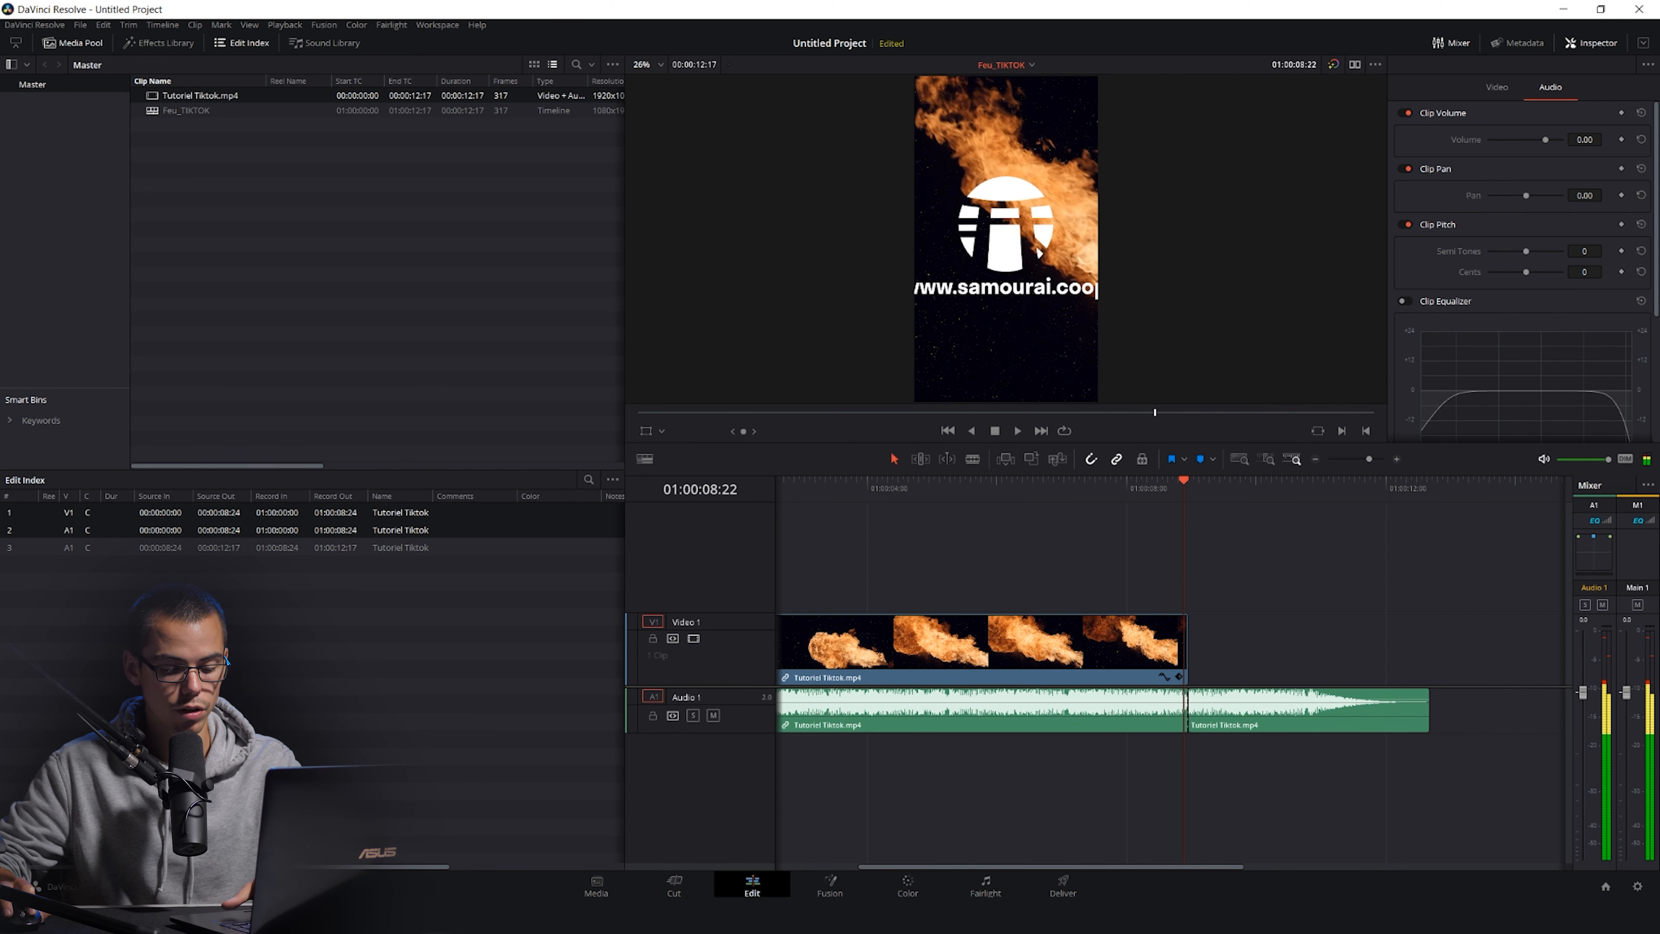
{"action": "key", "text": "Left"}
{"action": "left_click_drag", "start_coordinate": [1187, 710], "coordinate": [1181, 709]}
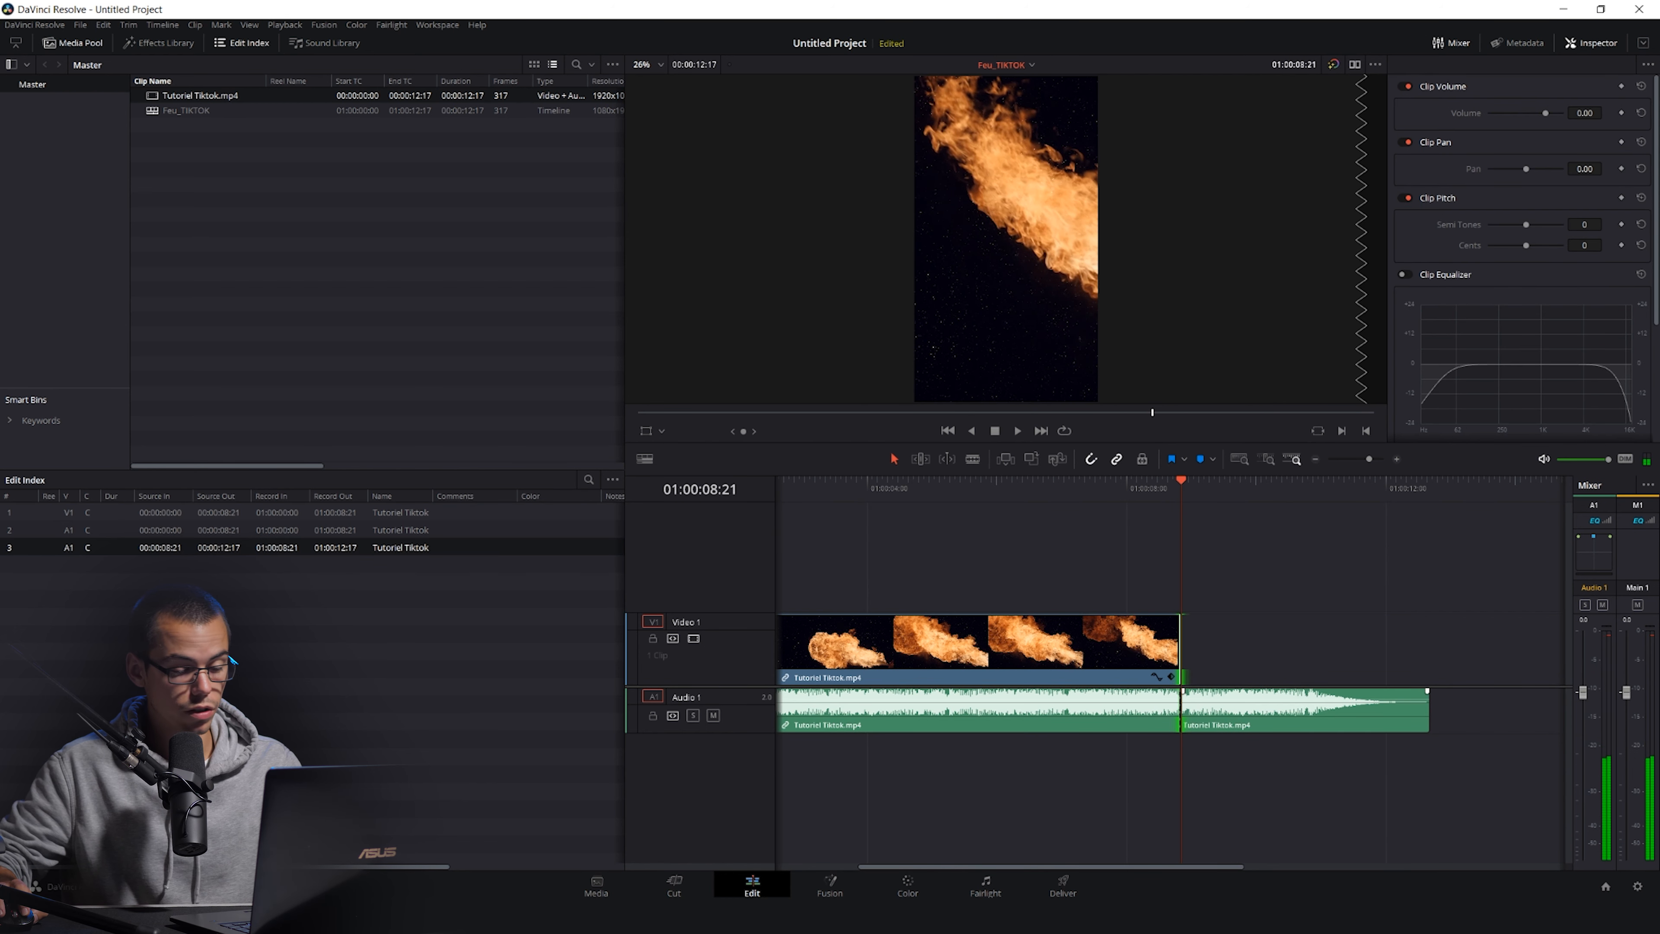
{"action": "key", "text": "Delete"}
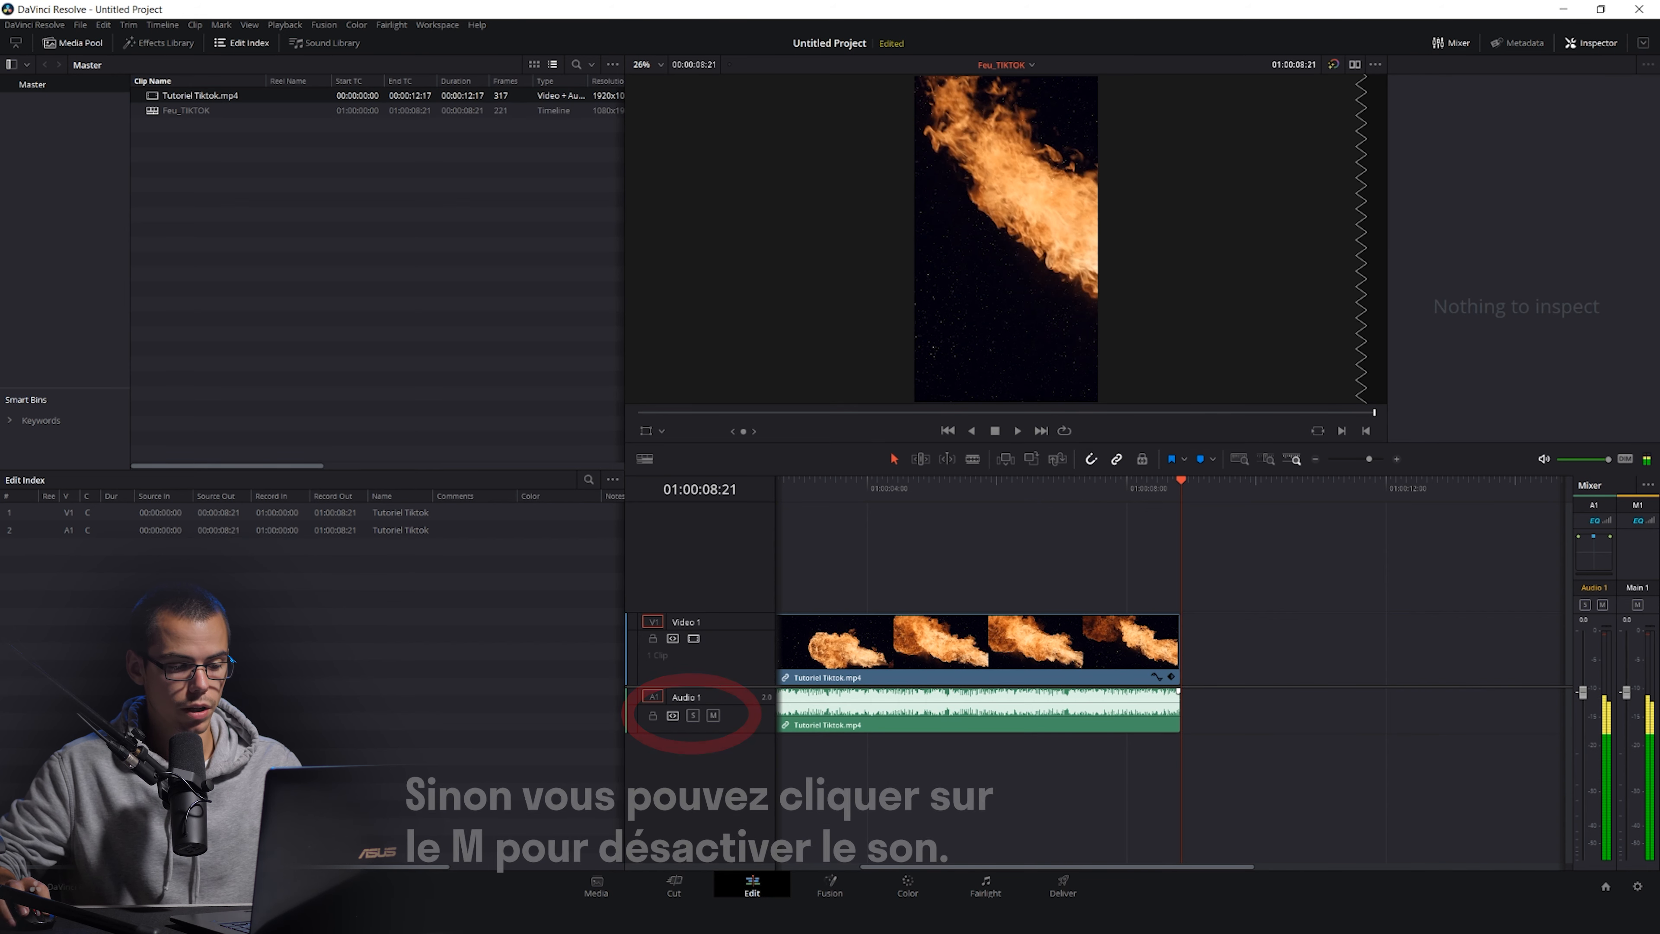
Remove the audio clip from the Audio 1 track.
{"action": "left_click_drag", "start_coordinate": [699, 721], "coordinate": [752, 720]}
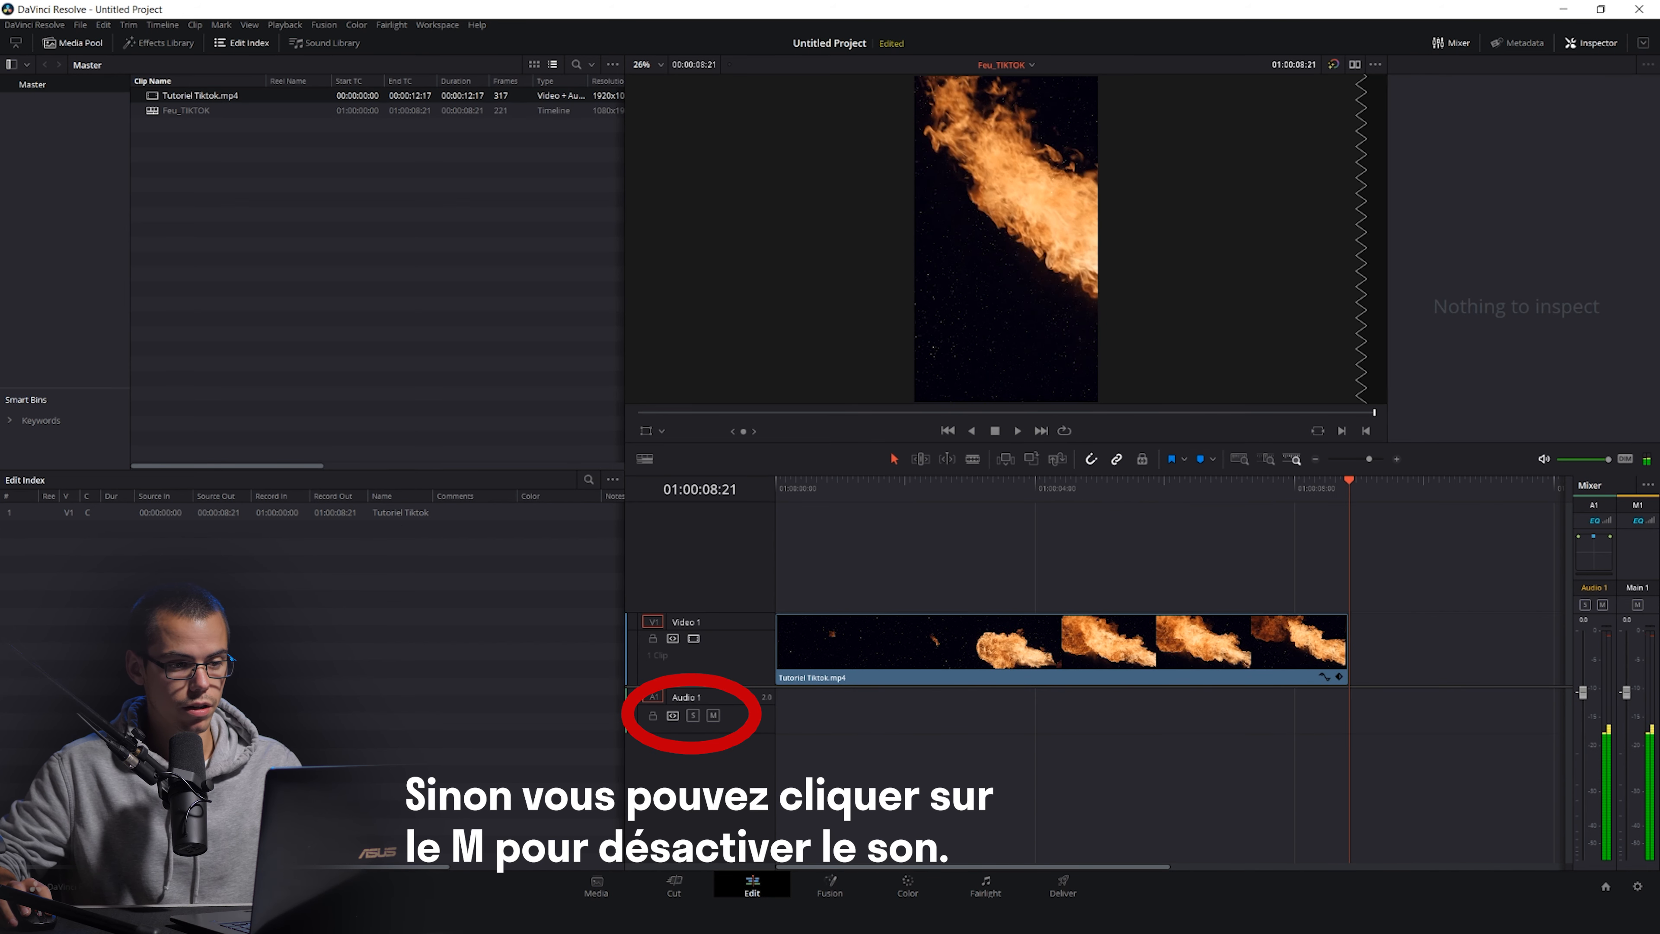
Play the timeline from the start to review the edit.
{"action": "key", "text": "Home"}
{"action": "key", "text": "space"}
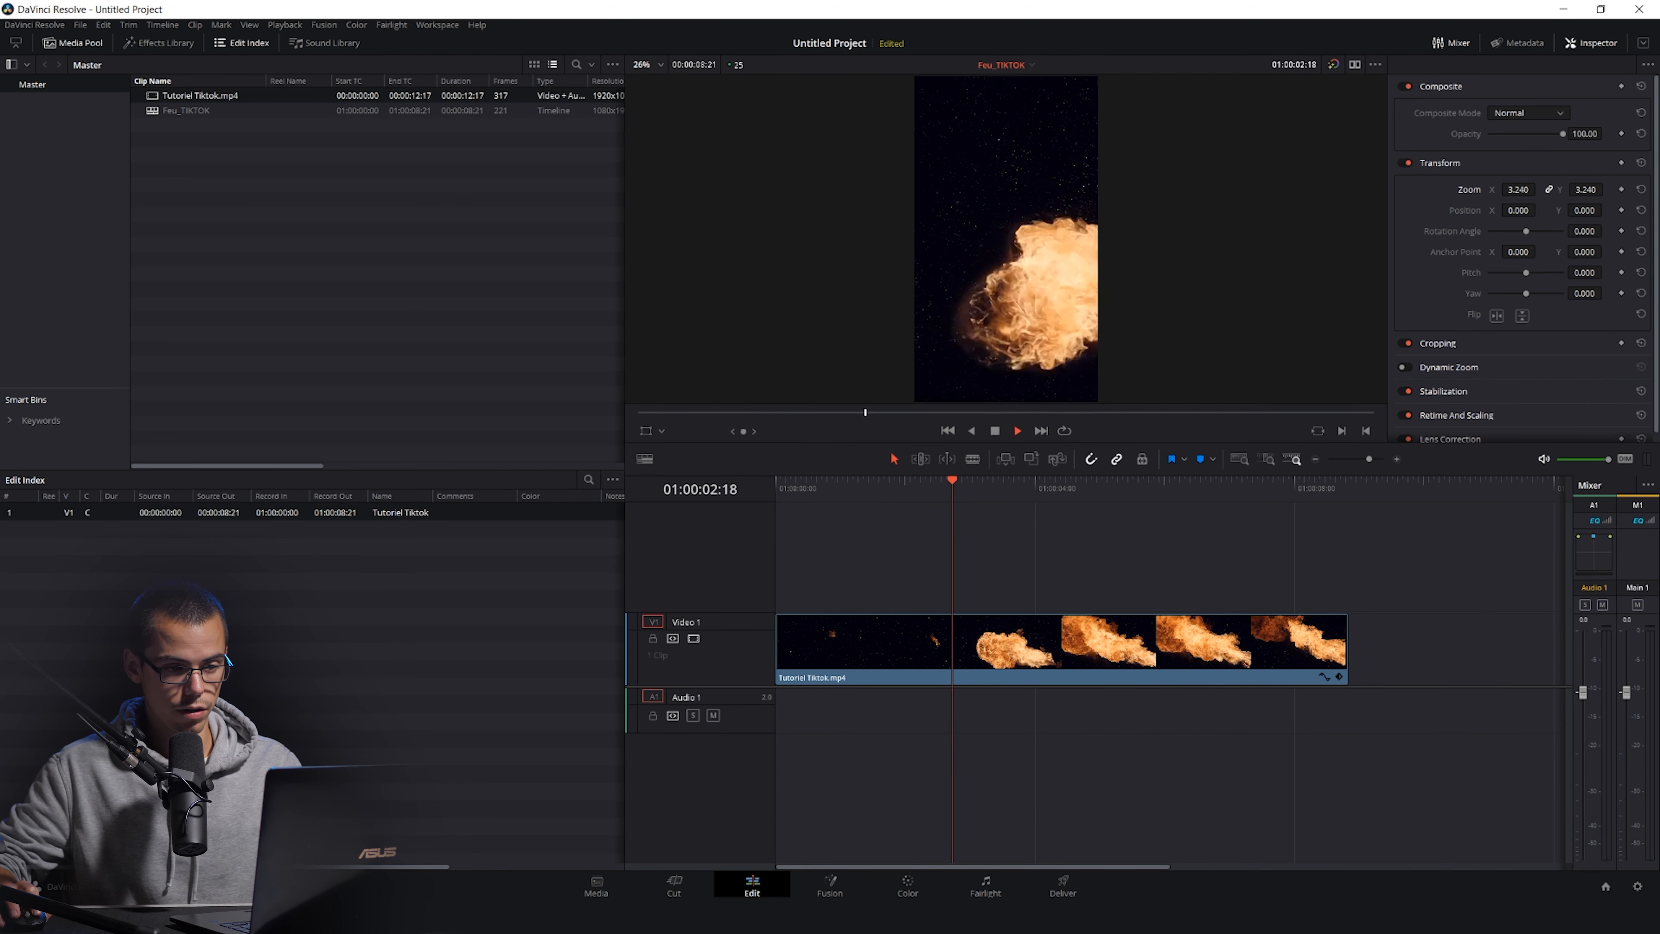
{"action": "key", "text": "space"}
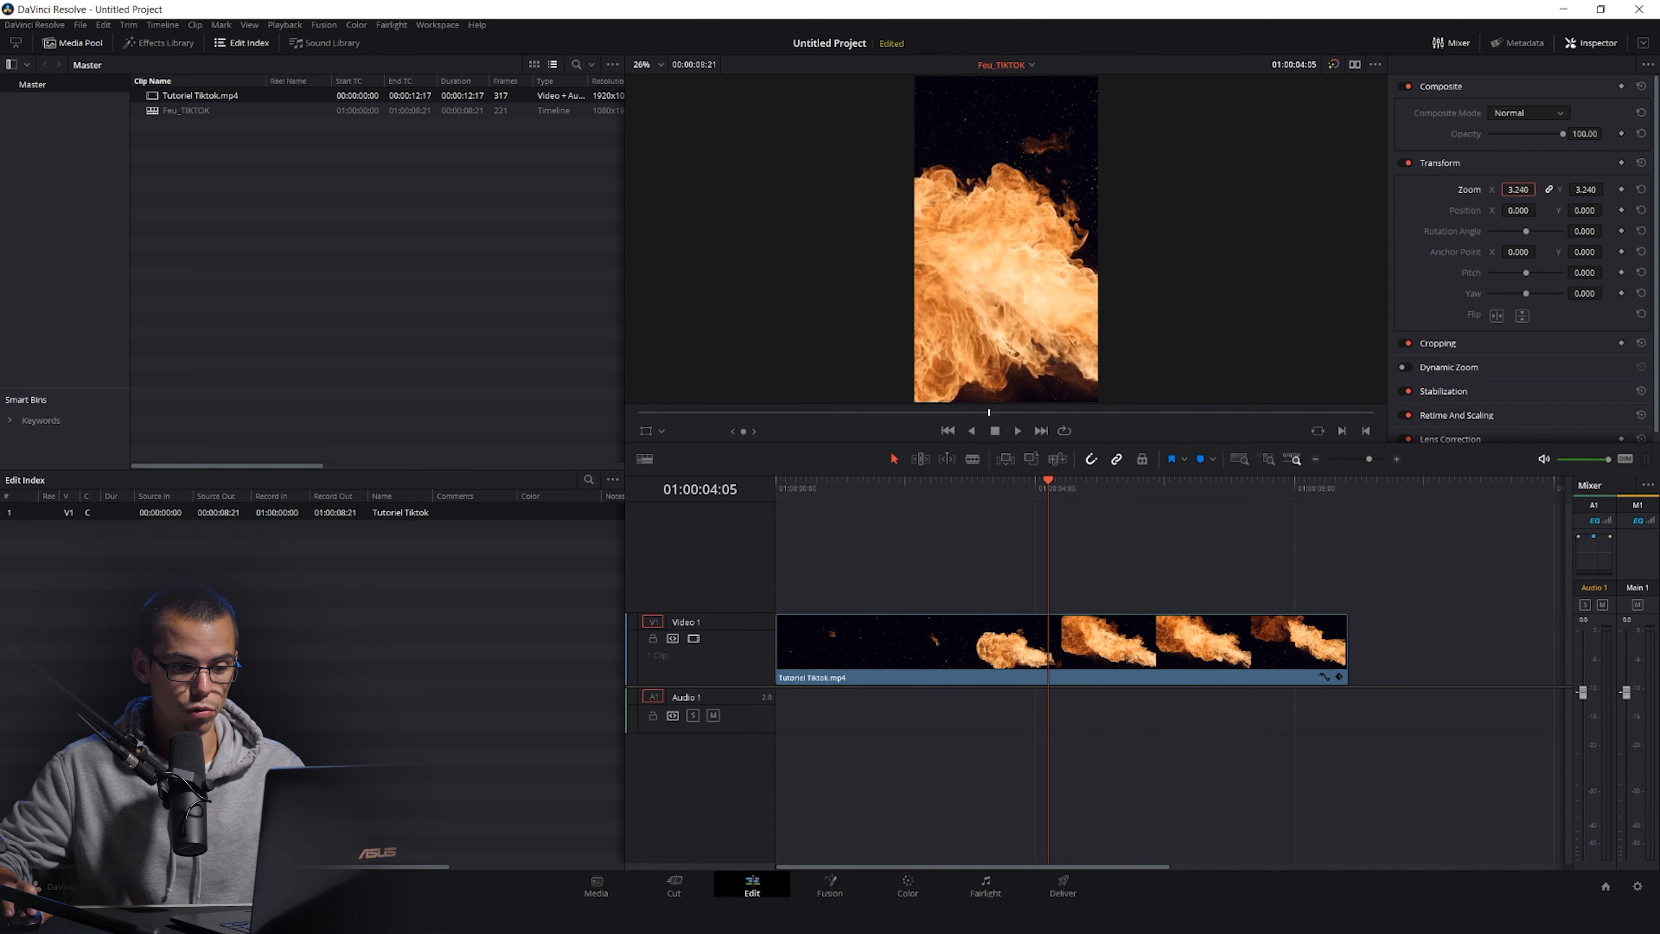
Reduce the clip's zoom to 3.190 and scrub through the timeline to check the framing.
{"action": "left_click", "coordinate": [1182, 485]}
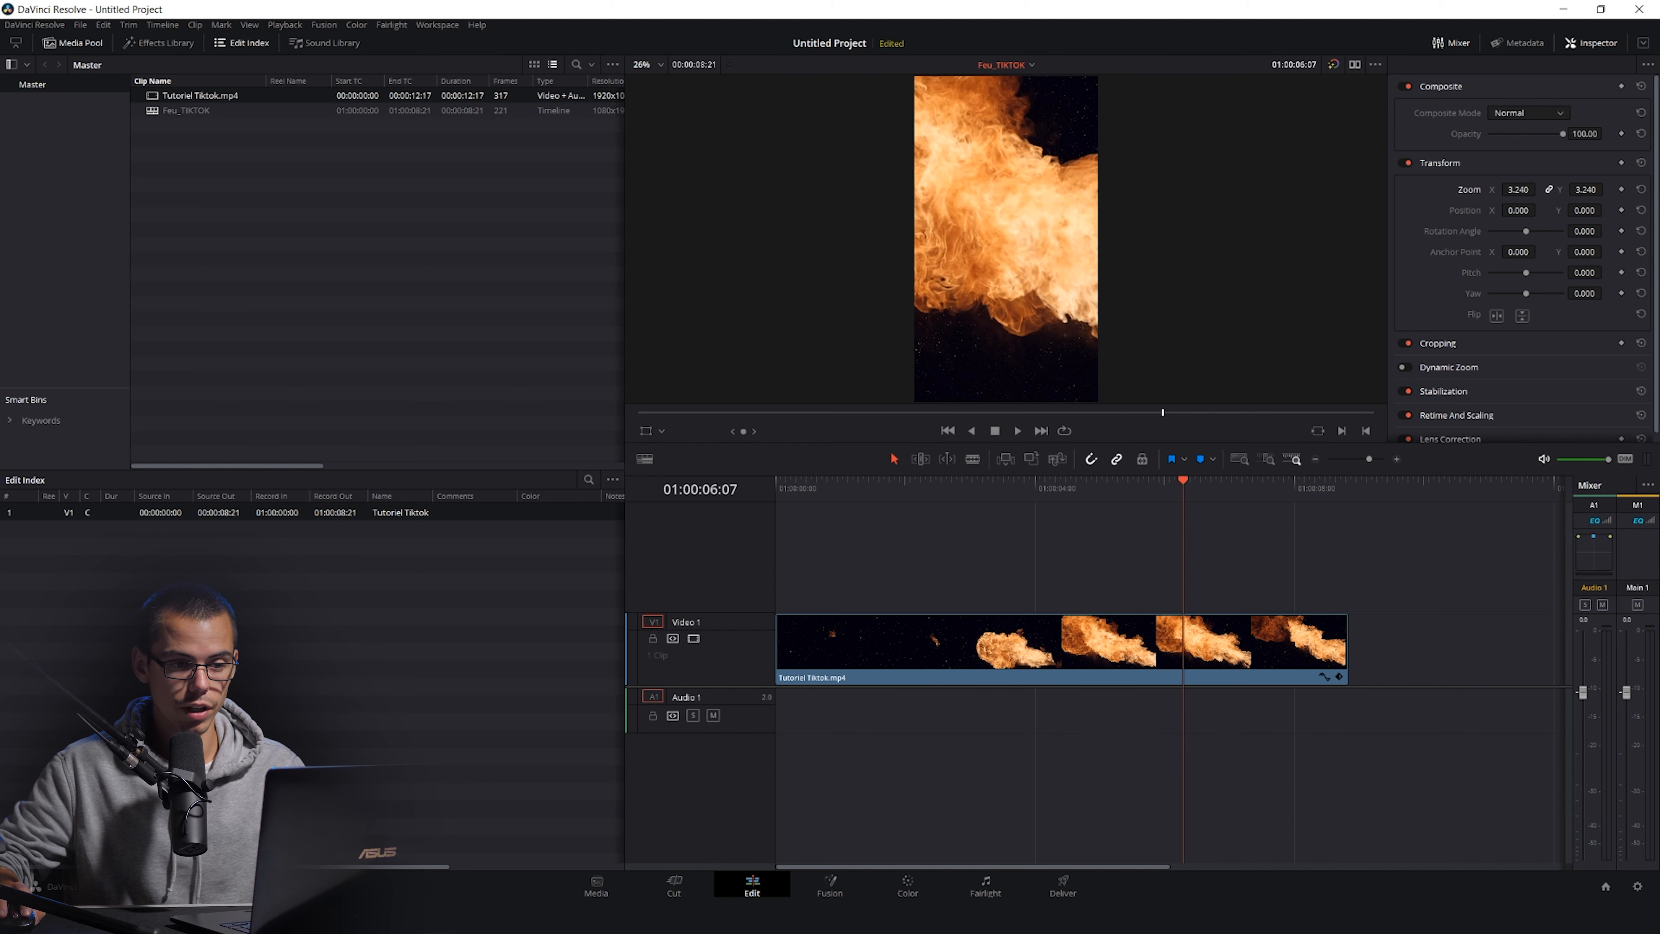
{"action": "left_click_drag", "start_coordinate": [1518, 189], "coordinate": [1514, 189]}
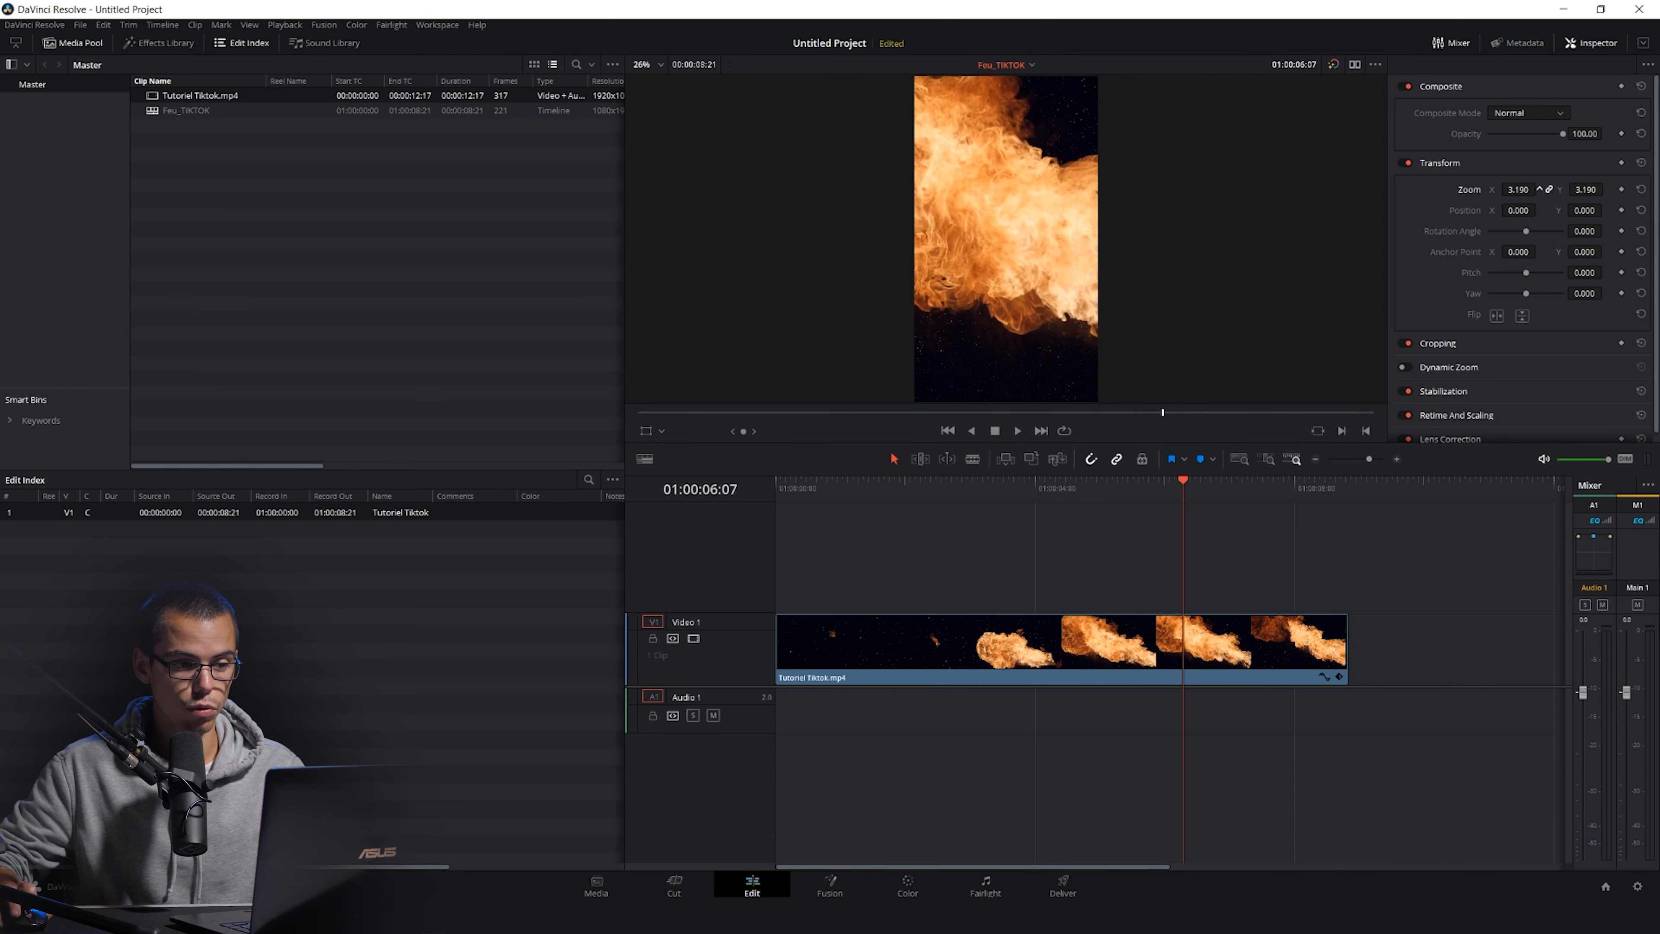
{"action": "scroll", "coordinate": [1006, 238], "scroll_direction": "down", "scroll_amount": 1}
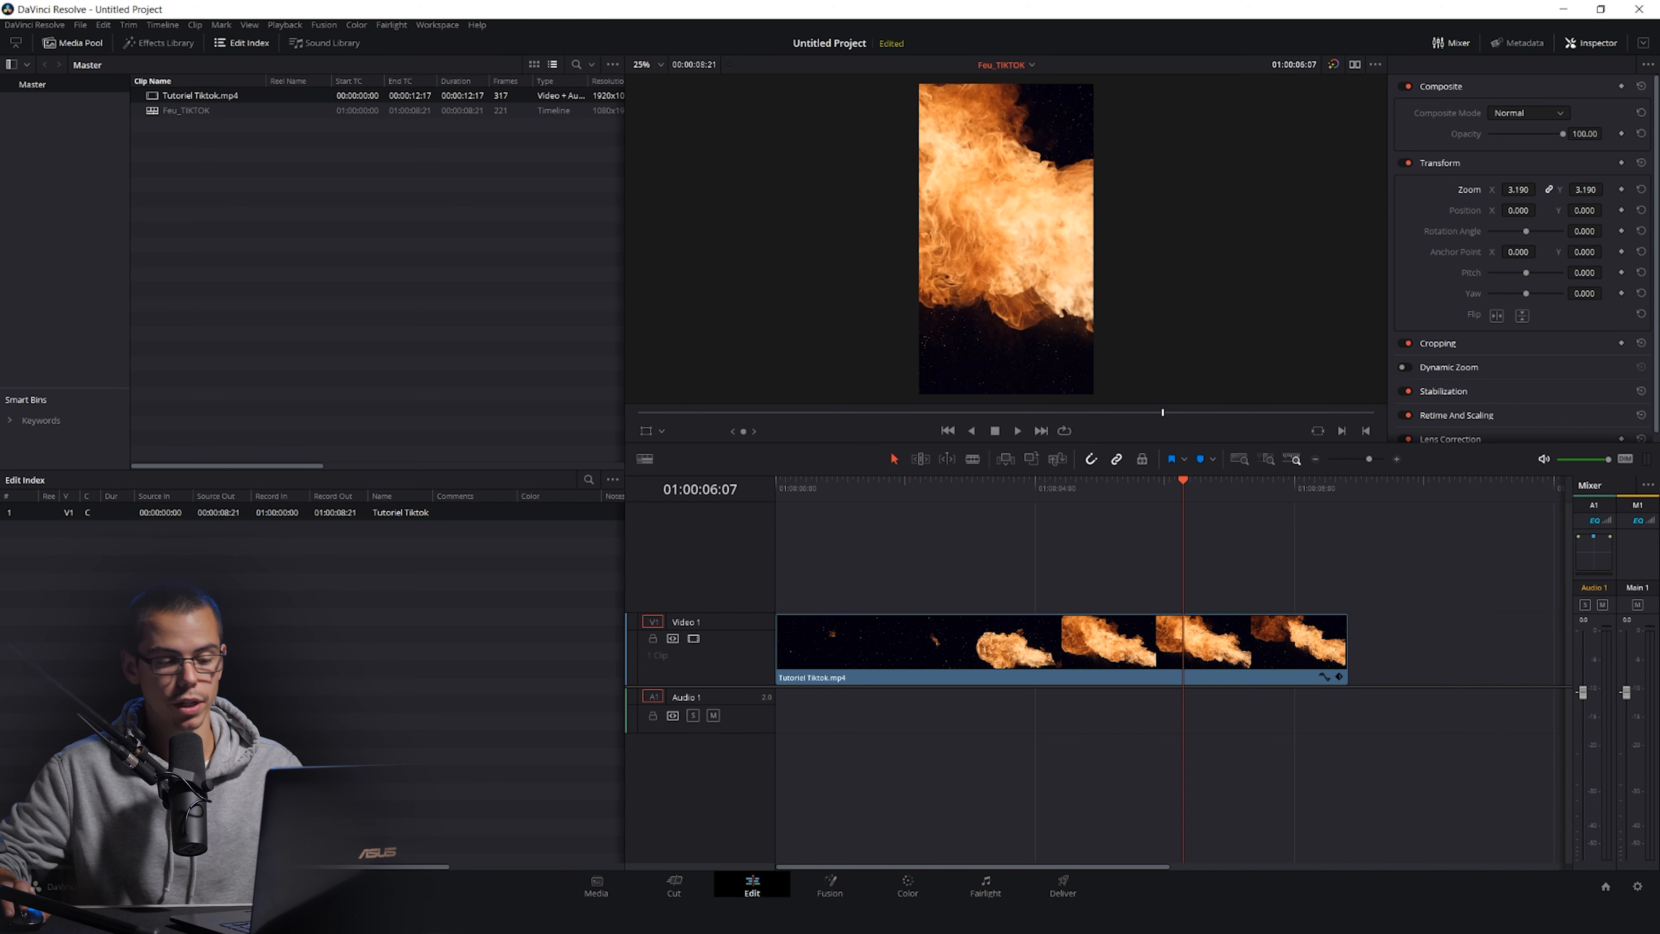
{"action": "left_click_drag", "start_coordinate": [1183, 481], "coordinate": [953, 481]}
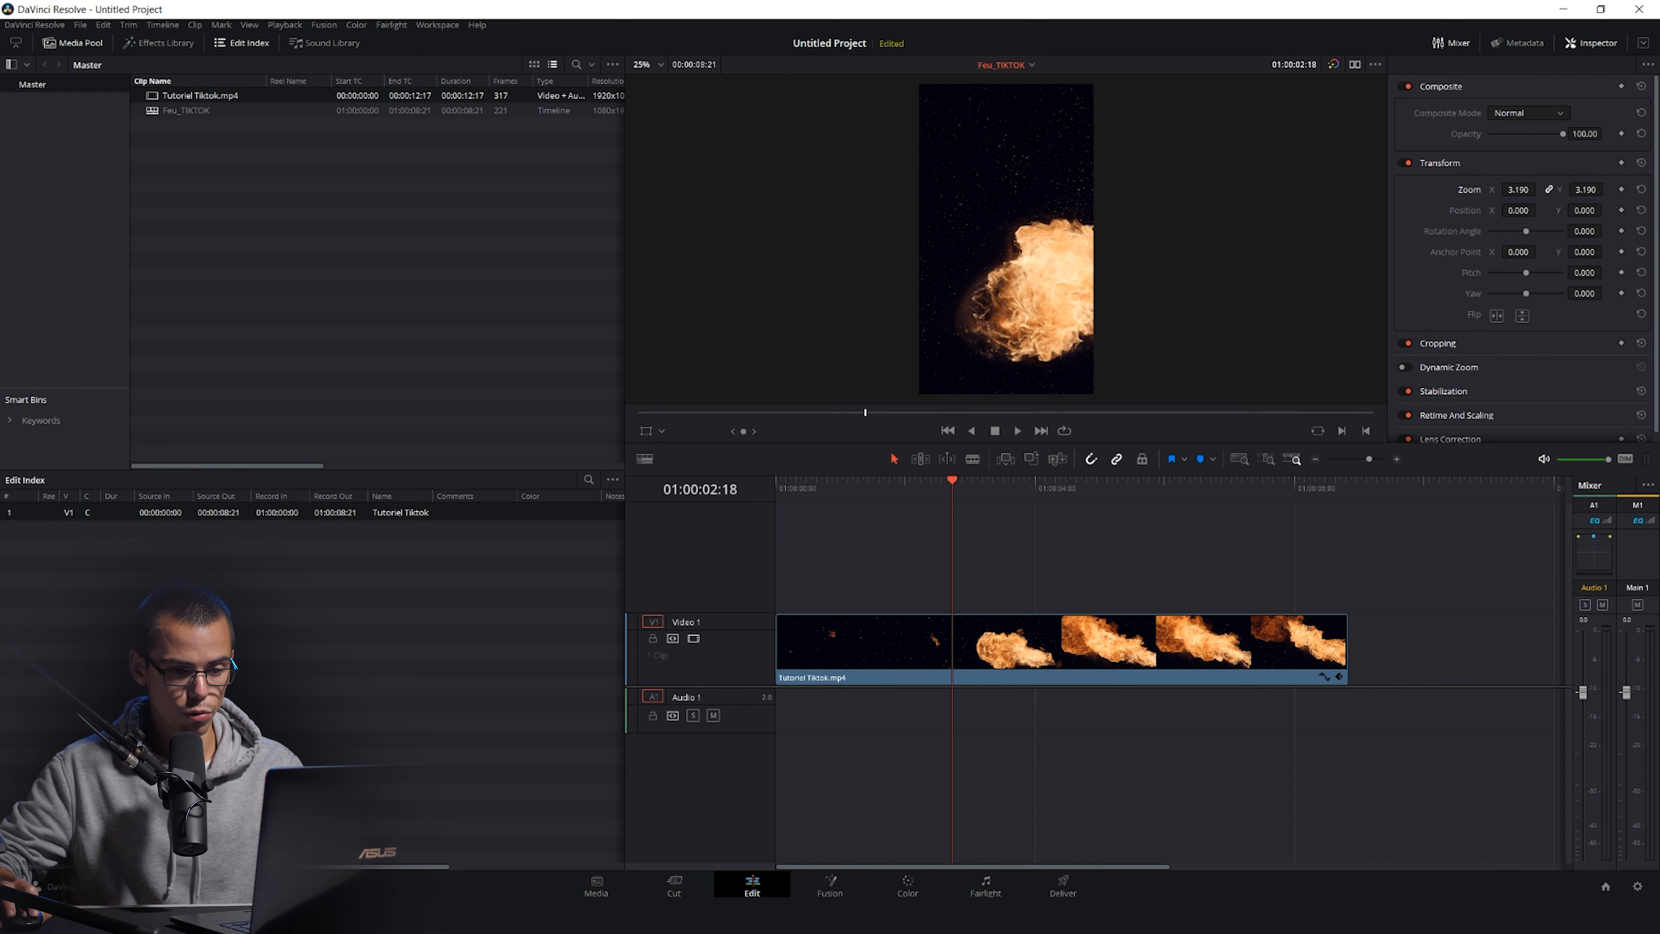
{"action": "left_click_drag", "start_coordinate": [952, 481], "coordinate": [1242, 481]}
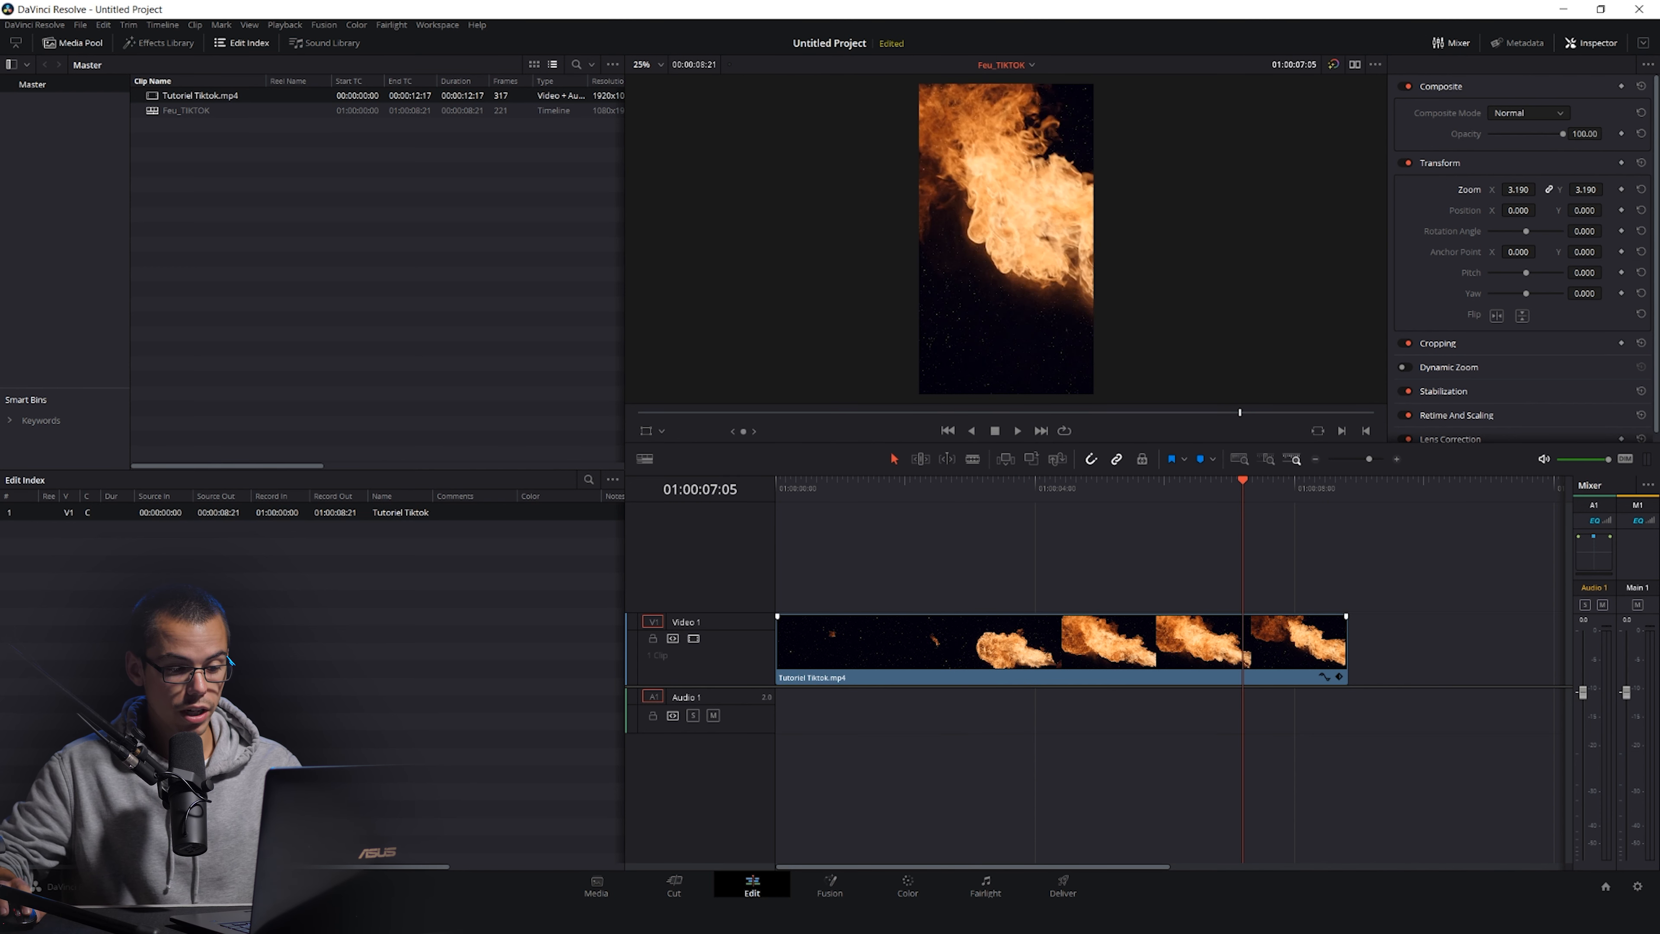
Open the Deliver page and set the render file name to Feu_tiktok.
{"action": "left_click", "coordinate": [1063, 886]}
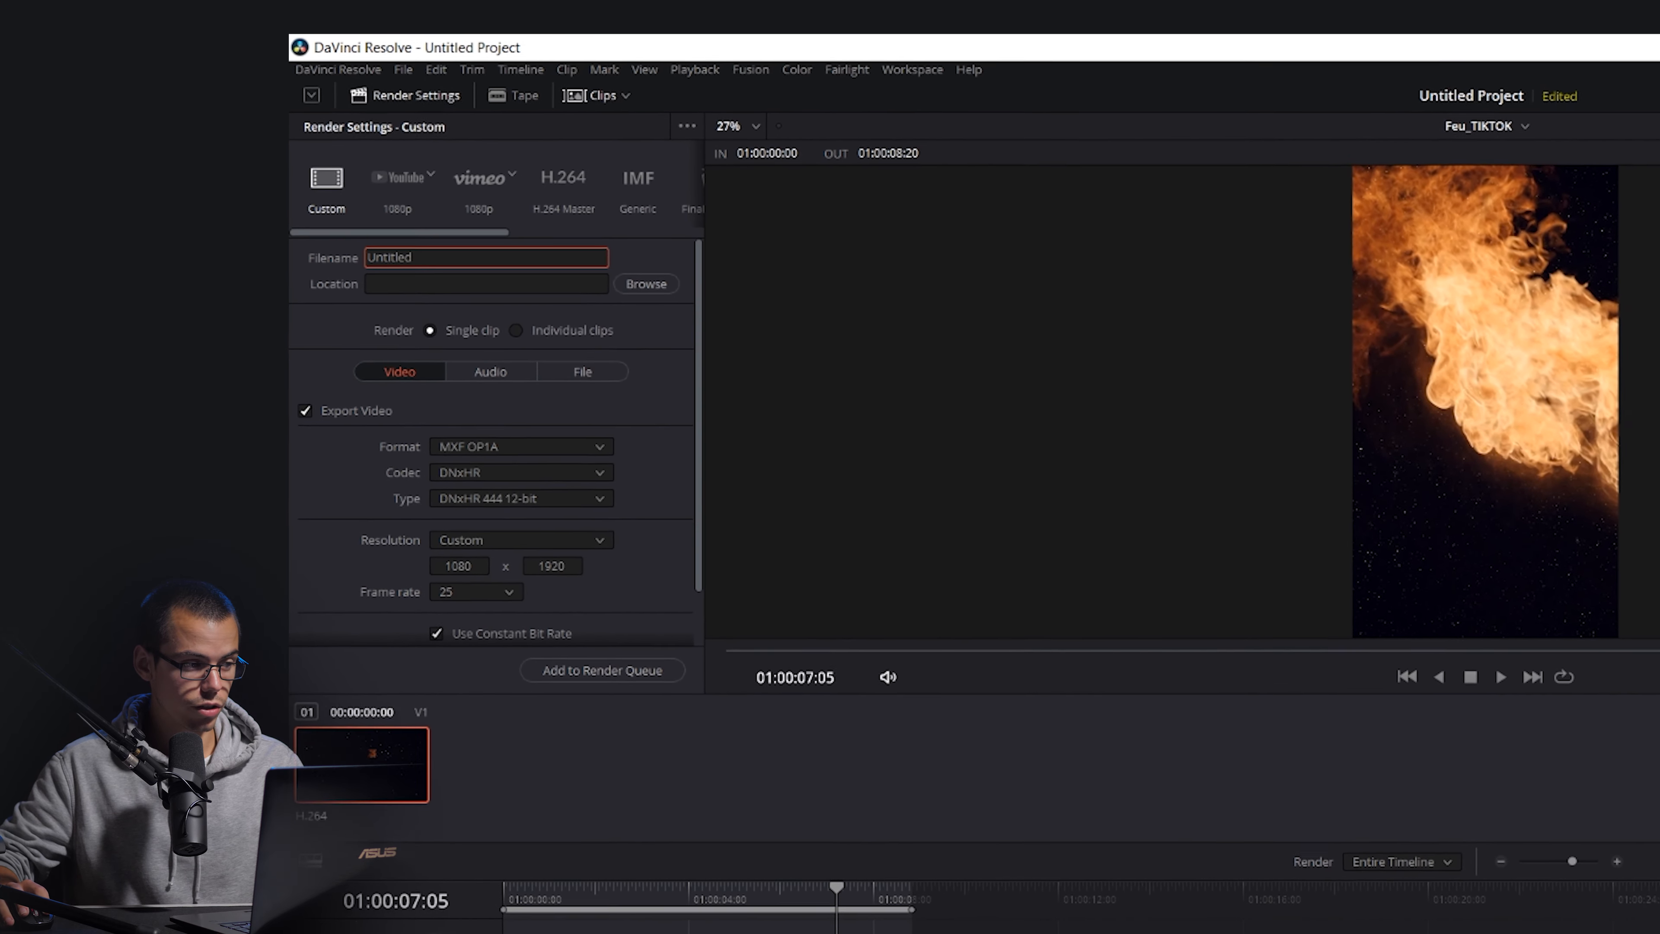
{"action": "left_click_drag", "start_coordinate": [347, 237], "coordinate": [303, 236]}
{"action": "type", "text": "fi"}
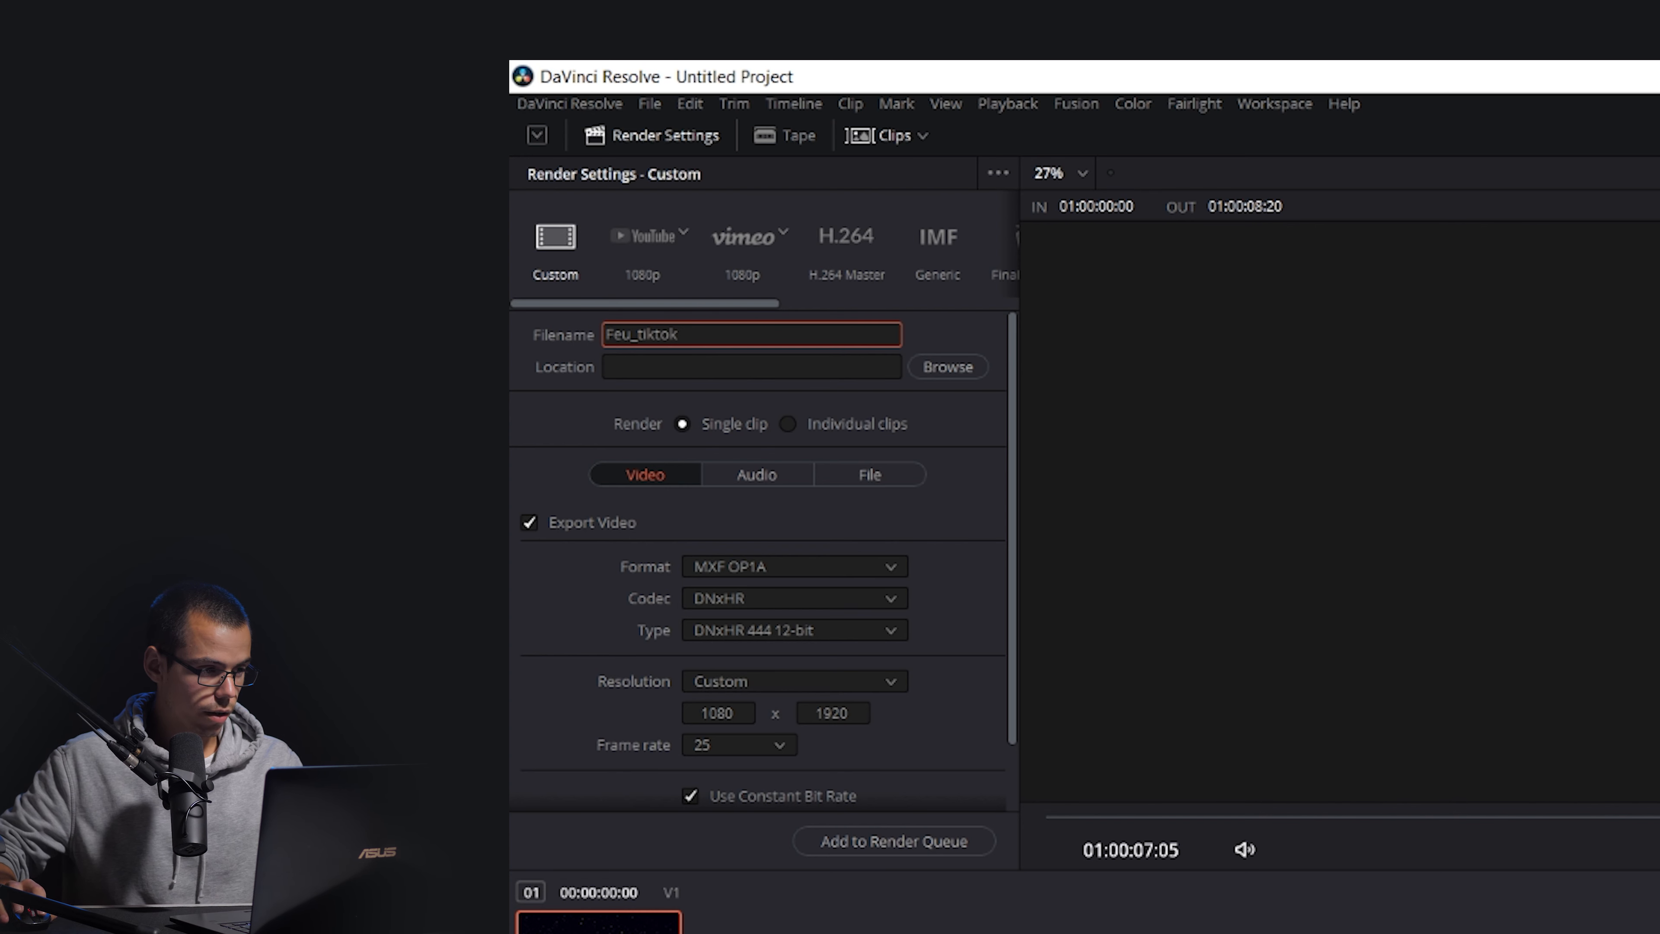
Set the render location to the Desktop (Bureau) folder.
{"action": "left_click", "coordinate": [948, 367]}
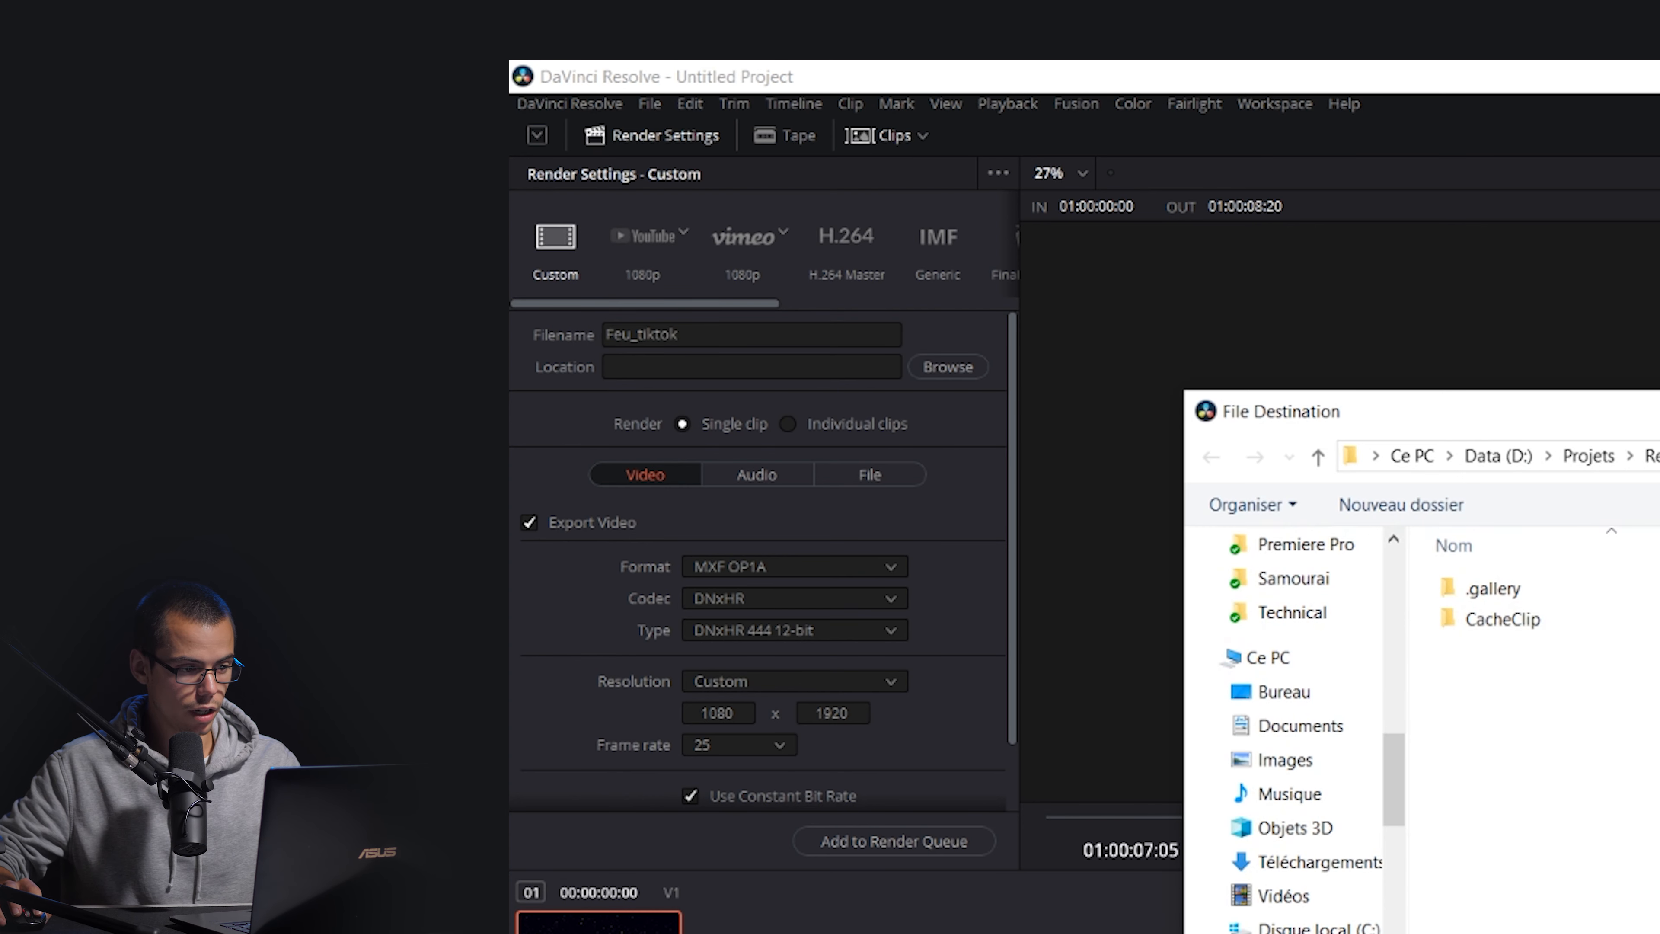
{"action": "left_click", "coordinate": [1283, 691]}
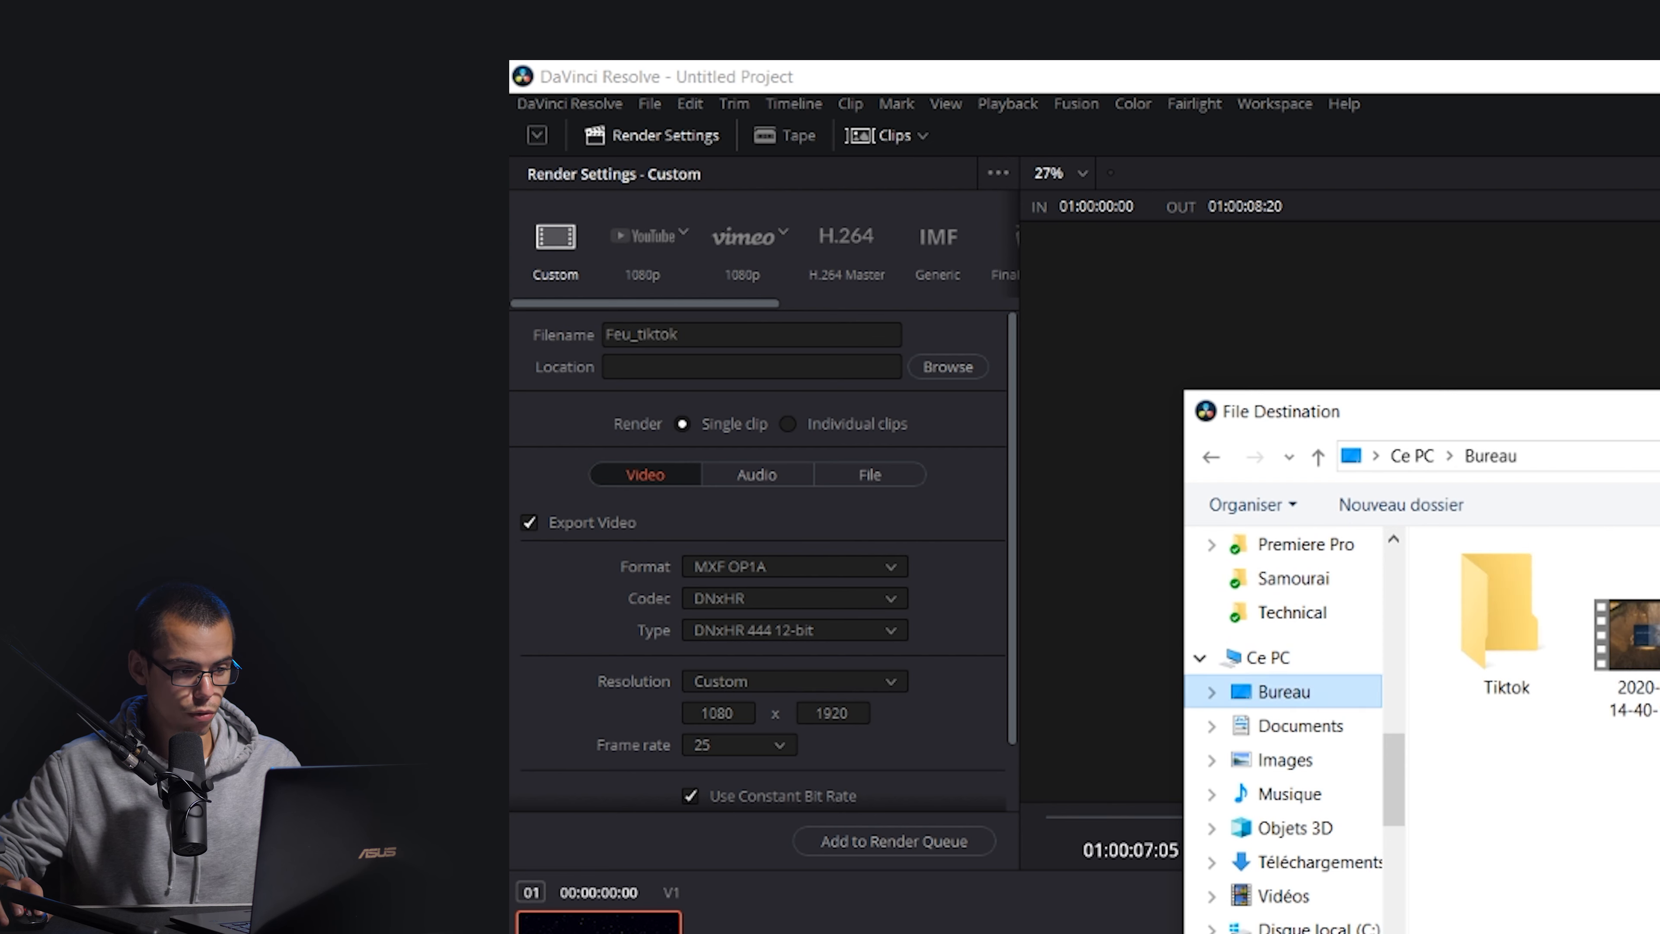
{"action": "key", "text": "Return"}
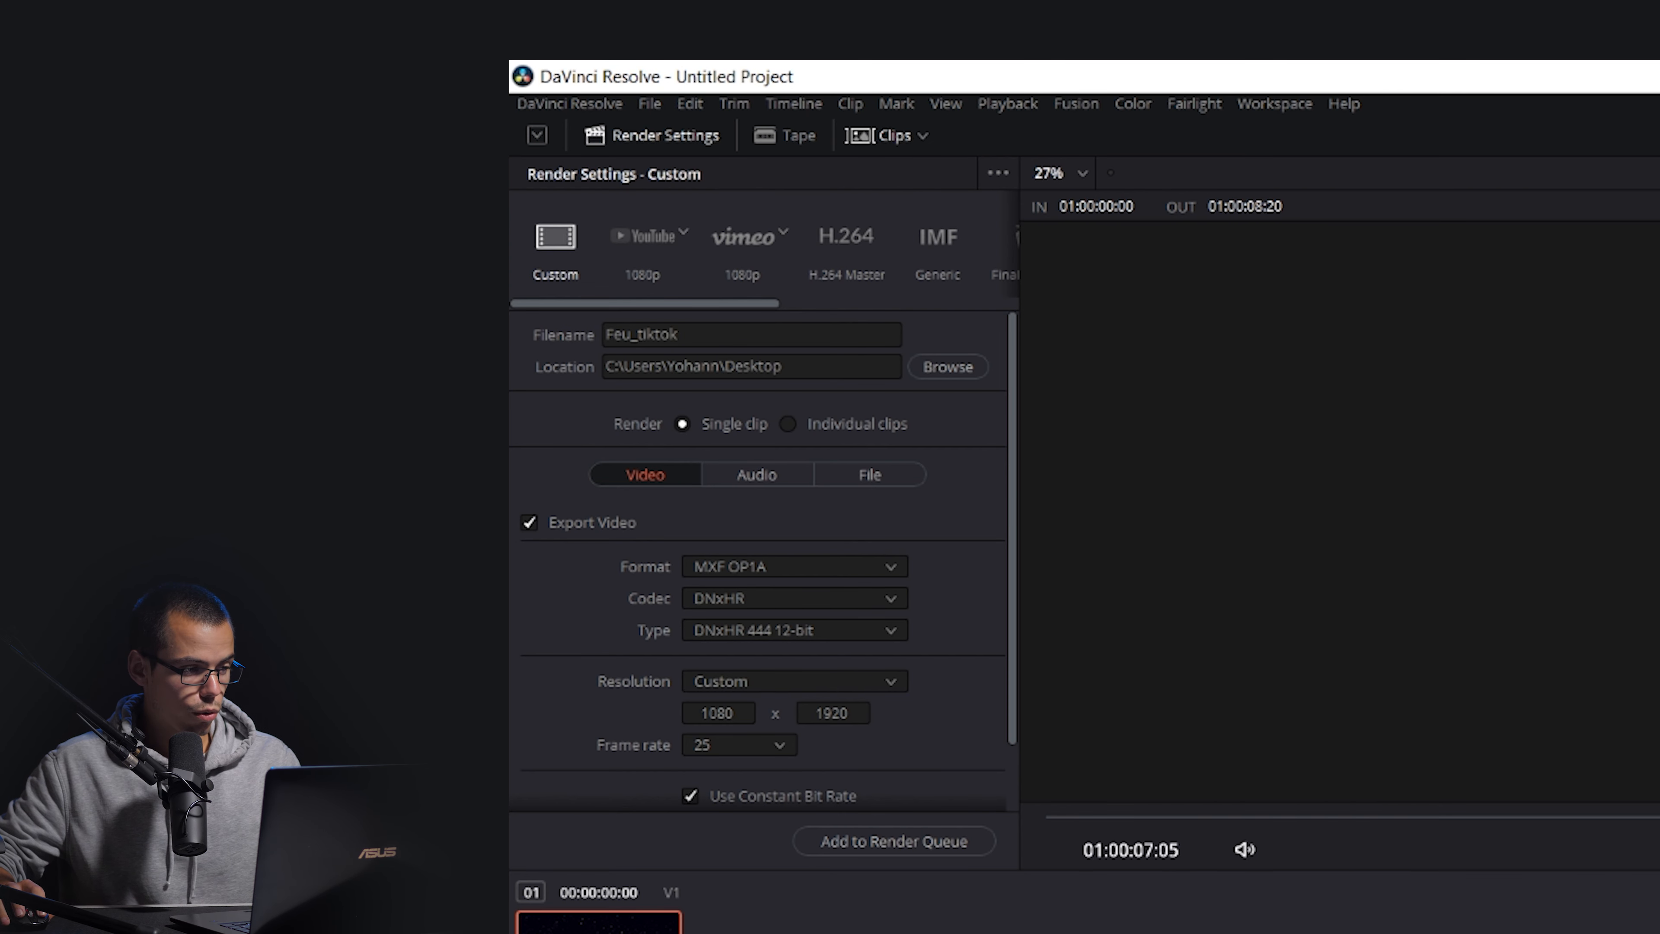
Set the render format to MP4 with the H.264 codec.
{"action": "left_click", "coordinate": [794, 566]}
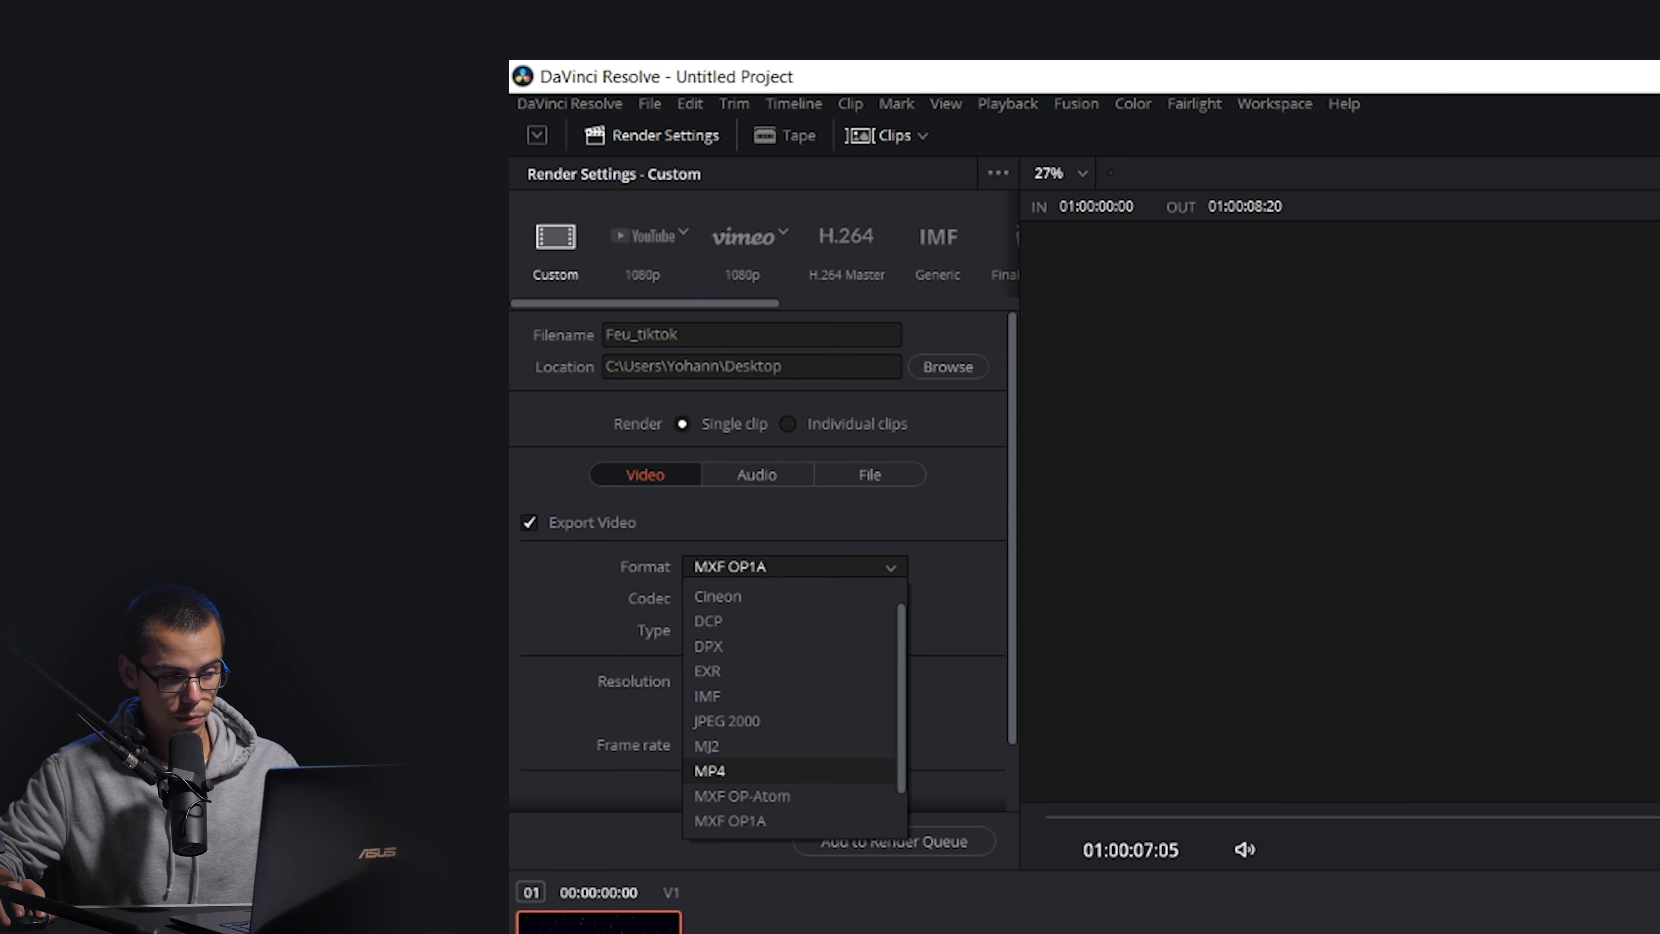
{"action": "left_click", "coordinate": [710, 770]}
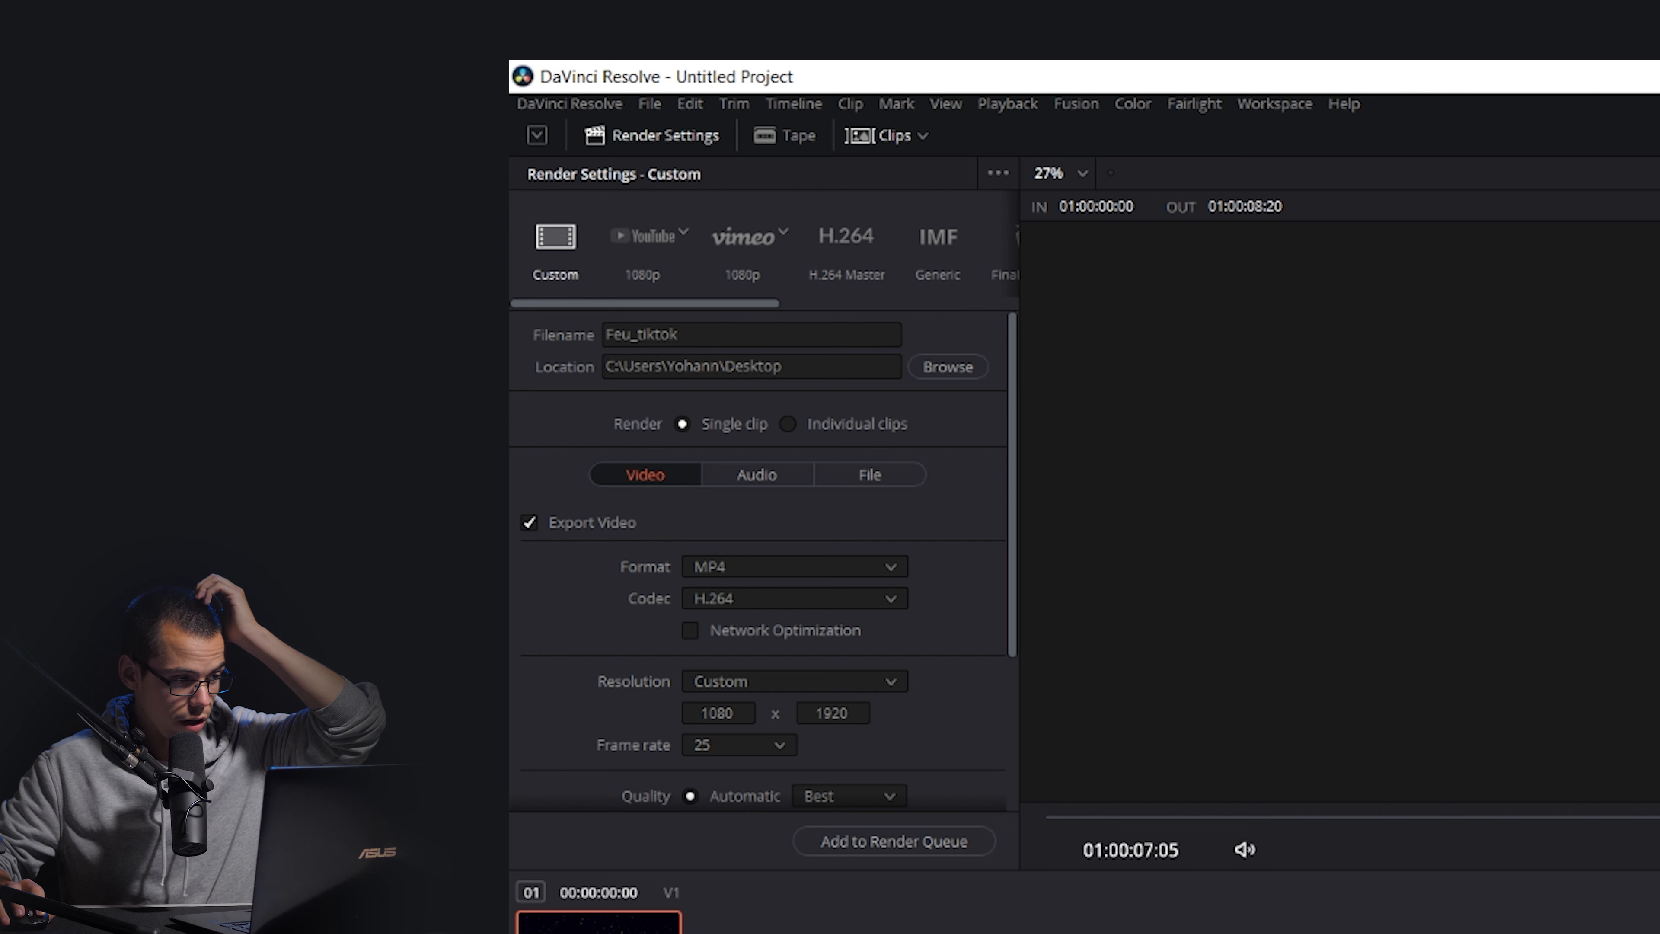
{"action": "left_click", "coordinate": [794, 599]}
{"action": "left_click", "coordinate": [794, 628]}
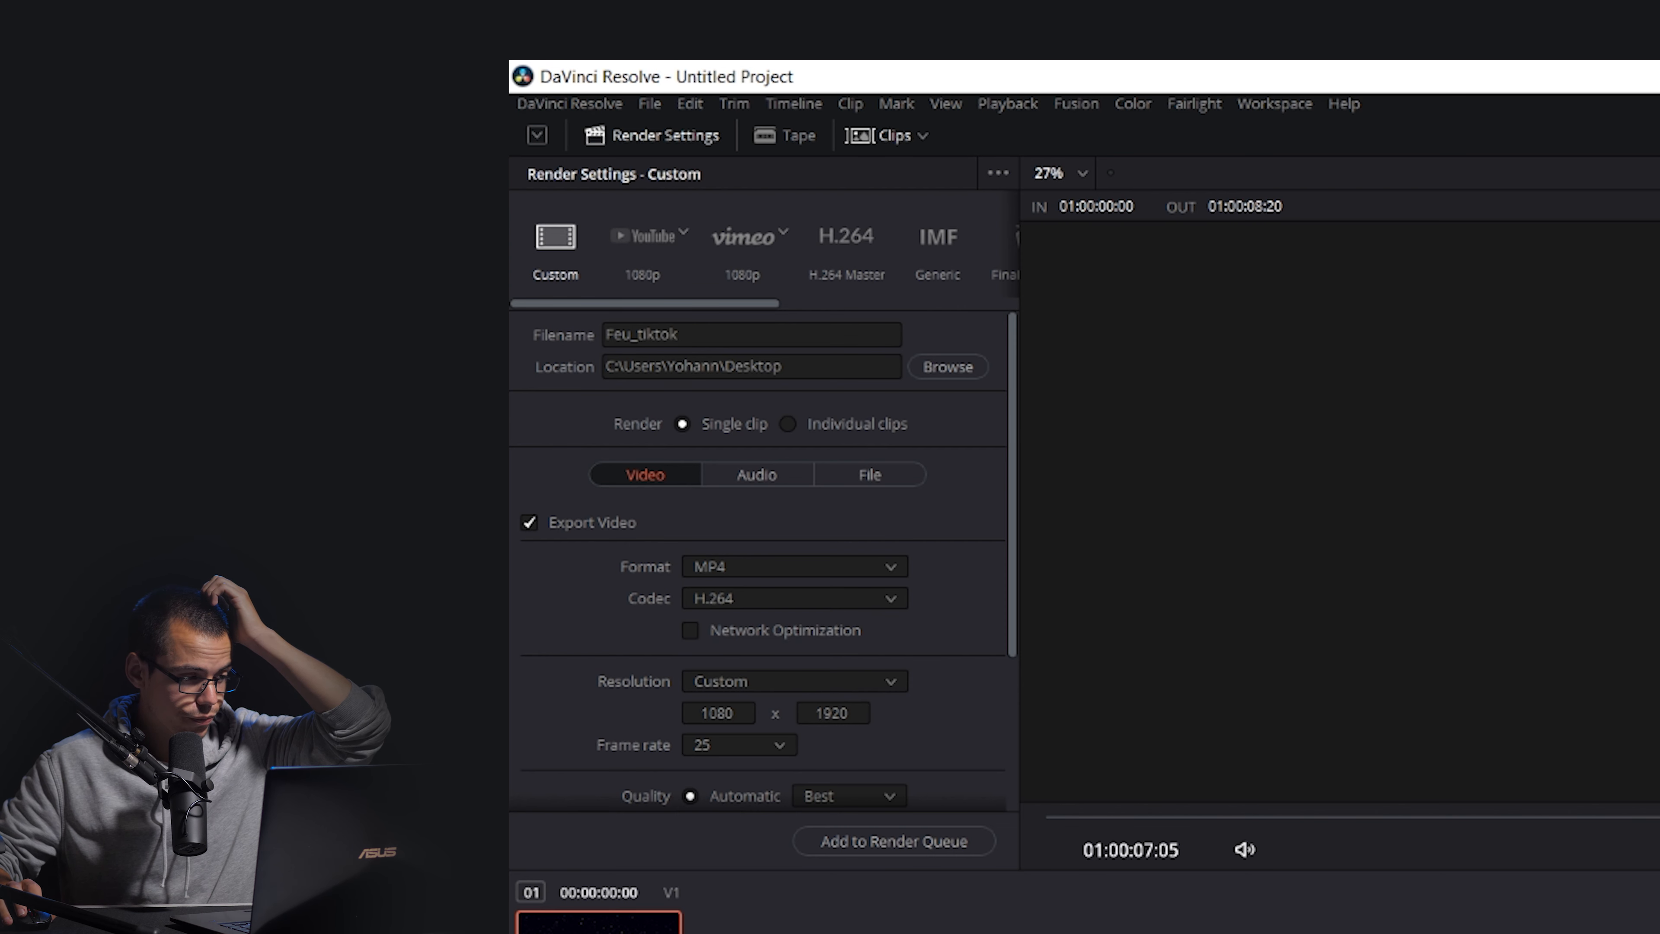
Review the remaining render settings, add the job to the render queue and start the render.
{"action": "scroll", "coordinate": [764, 559], "scroll_direction": "down", "scroll_amount": 2}
{"action": "scroll", "coordinate": [764, 562], "scroll_direction": "down", "scroll_amount": 1}
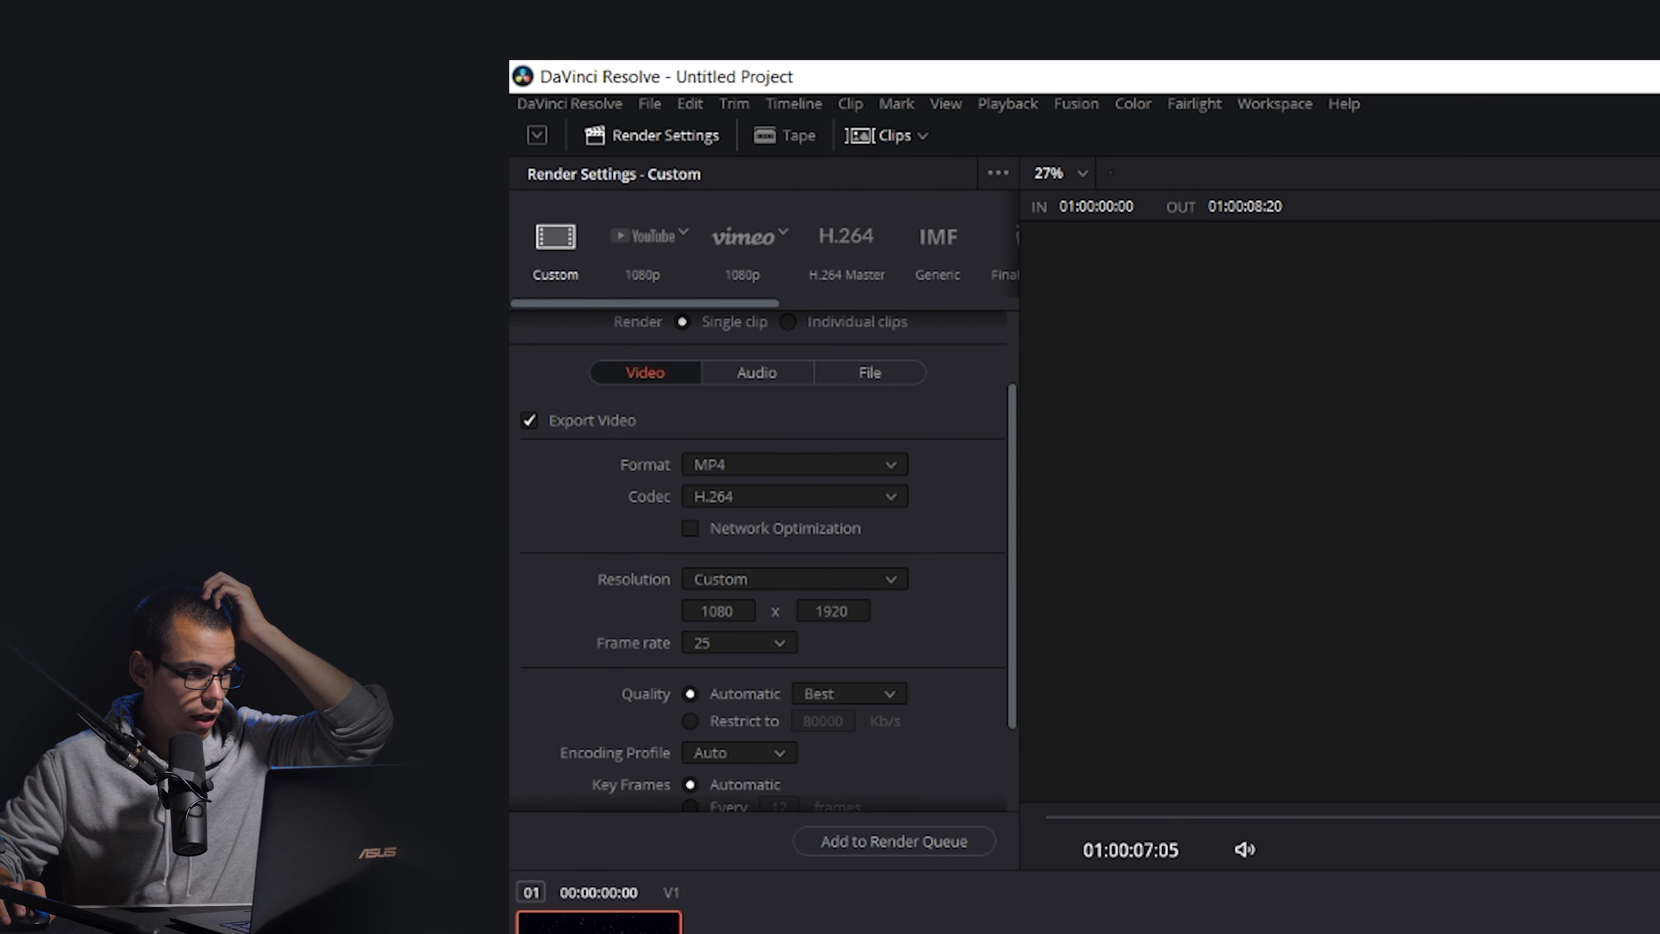
{"action": "scroll", "coordinate": [764, 562], "scroll_direction": "down", "scroll_amount": 1}
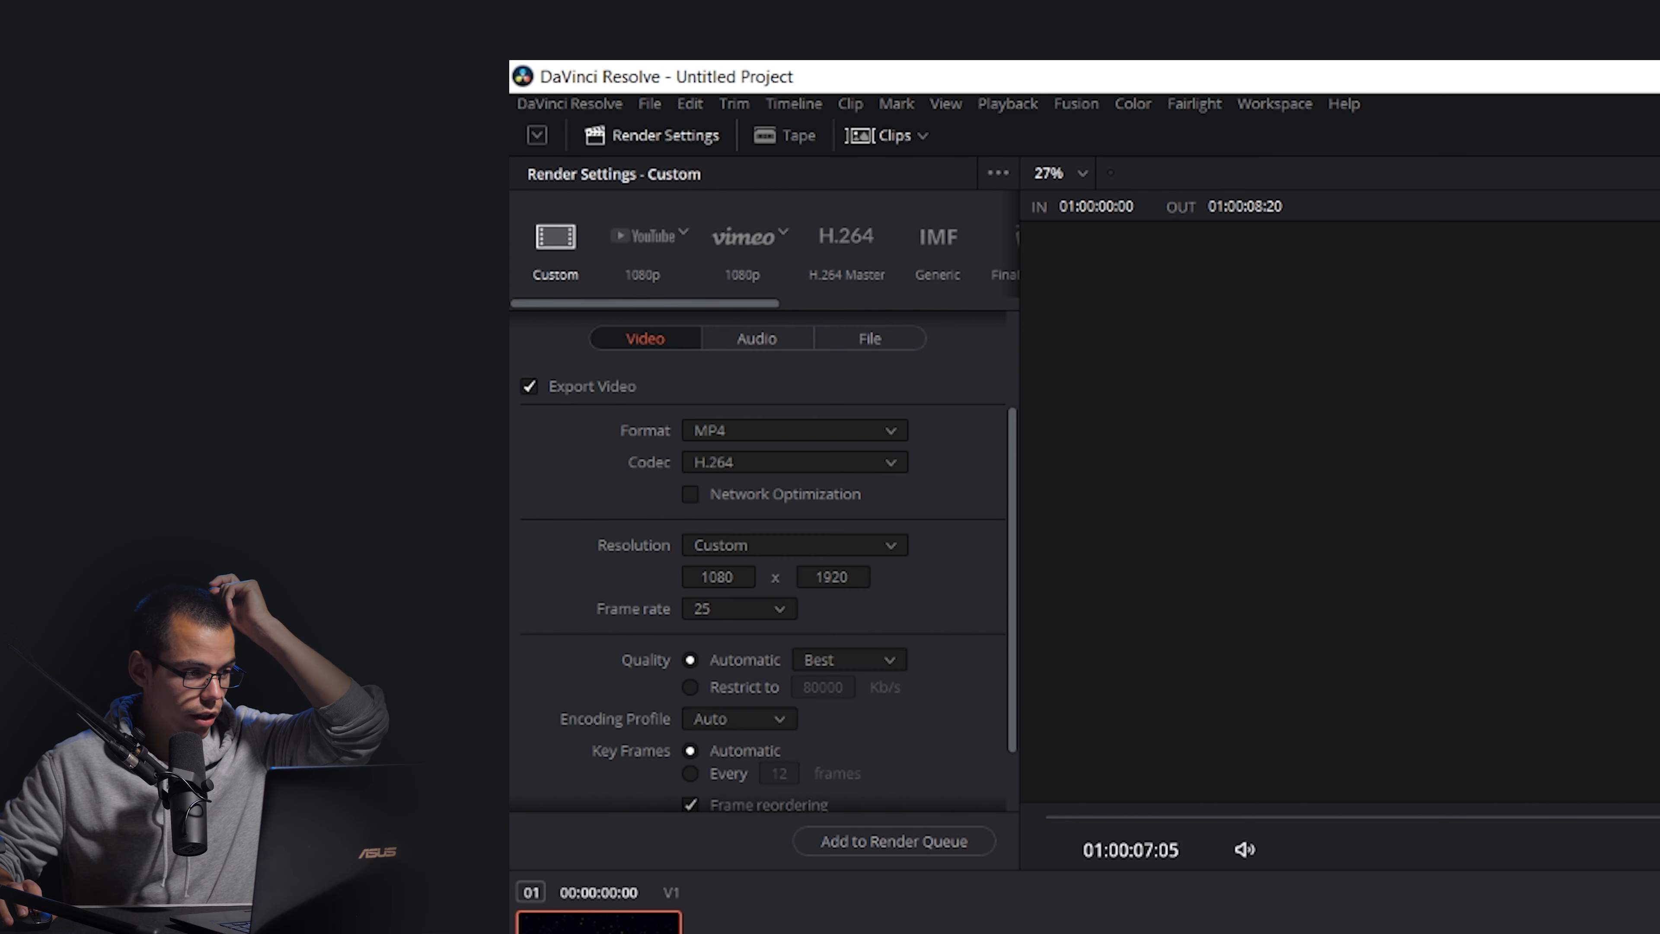
{"action": "scroll", "coordinate": [764, 562], "scroll_direction": "down", "scroll_amount": 2}
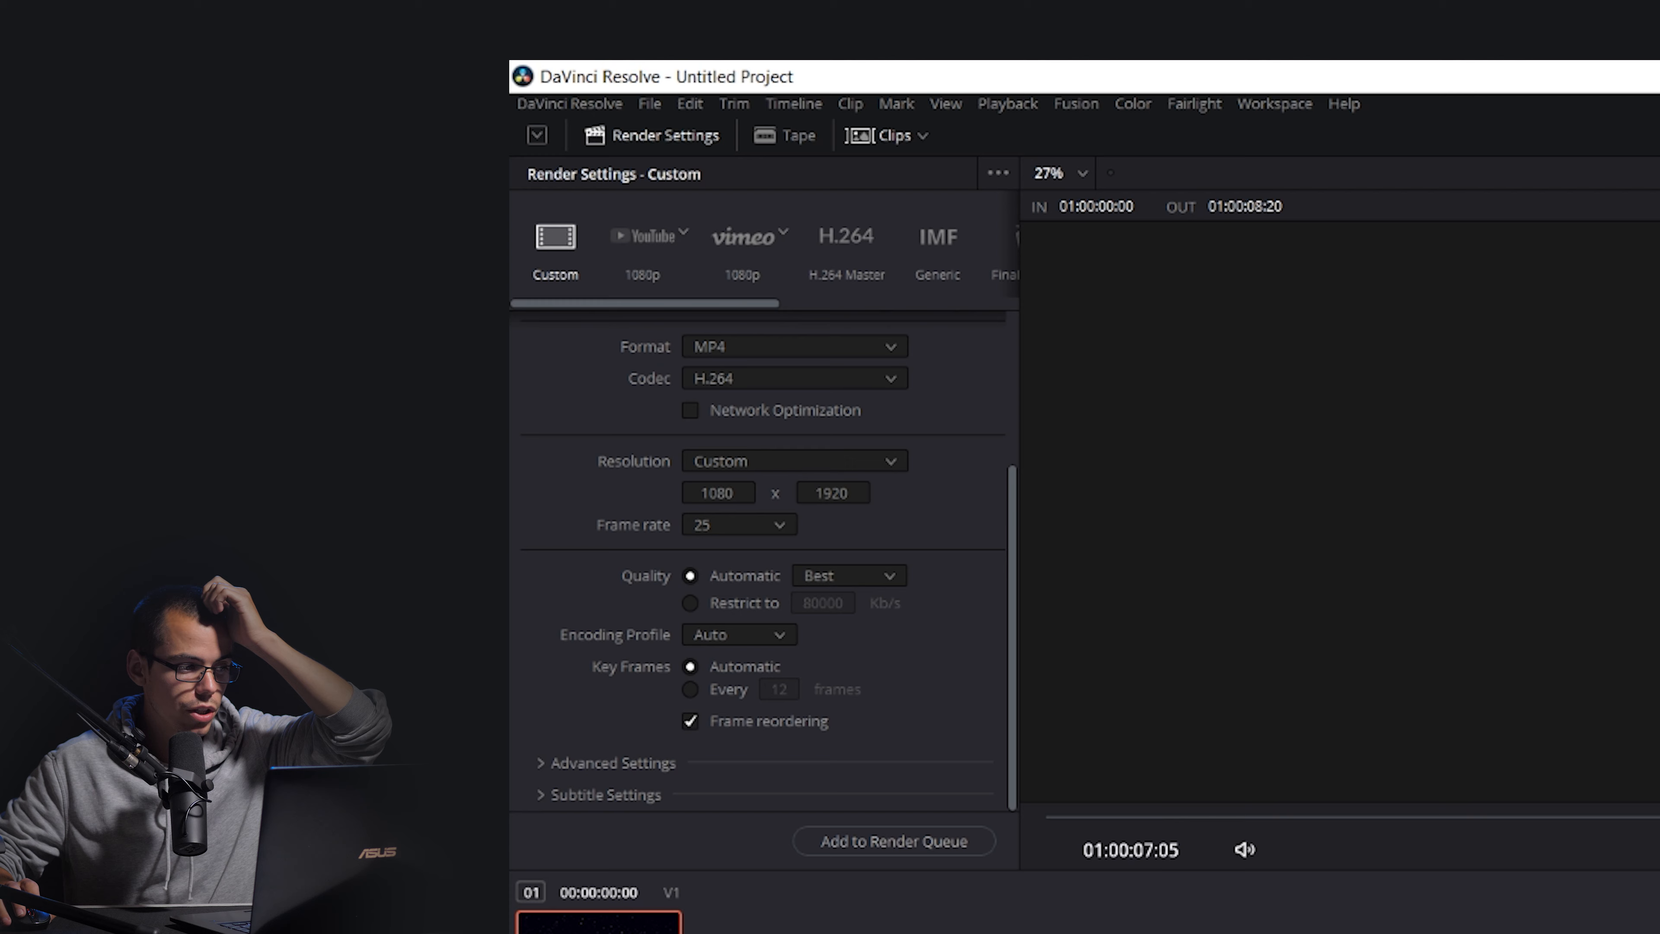
{"action": "left_click", "coordinate": [613, 763]}
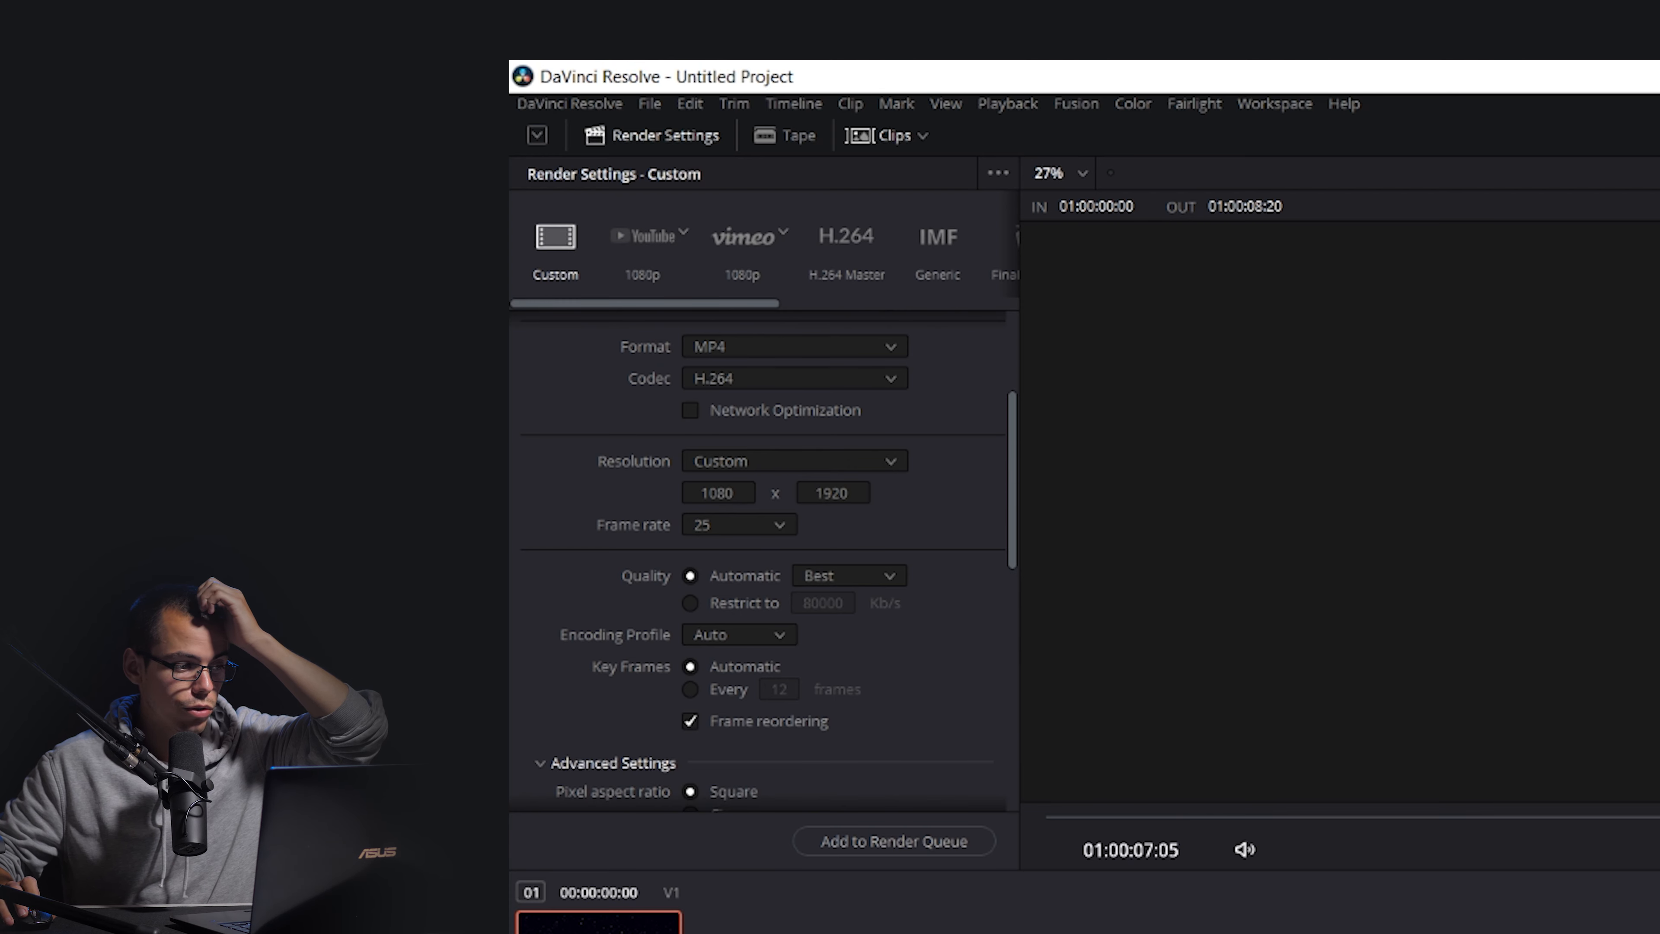
{"action": "scroll", "coordinate": [612, 763], "scroll_direction": "down", "scroll_amount": 5}
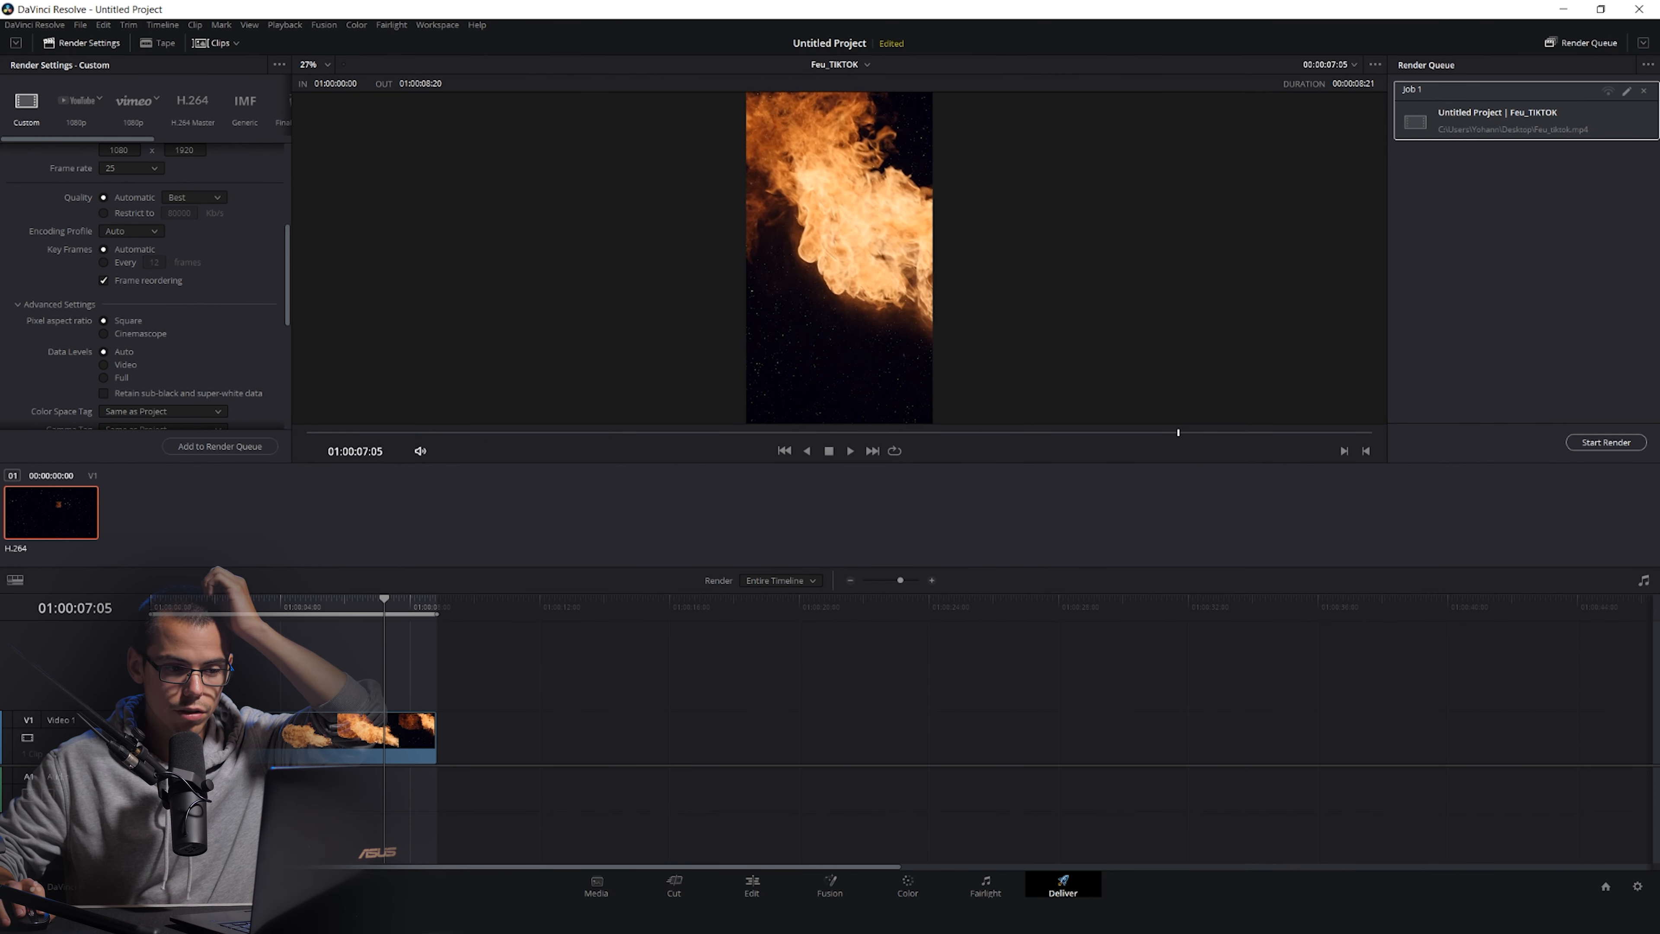
{"action": "left_click", "coordinate": [1606, 442]}
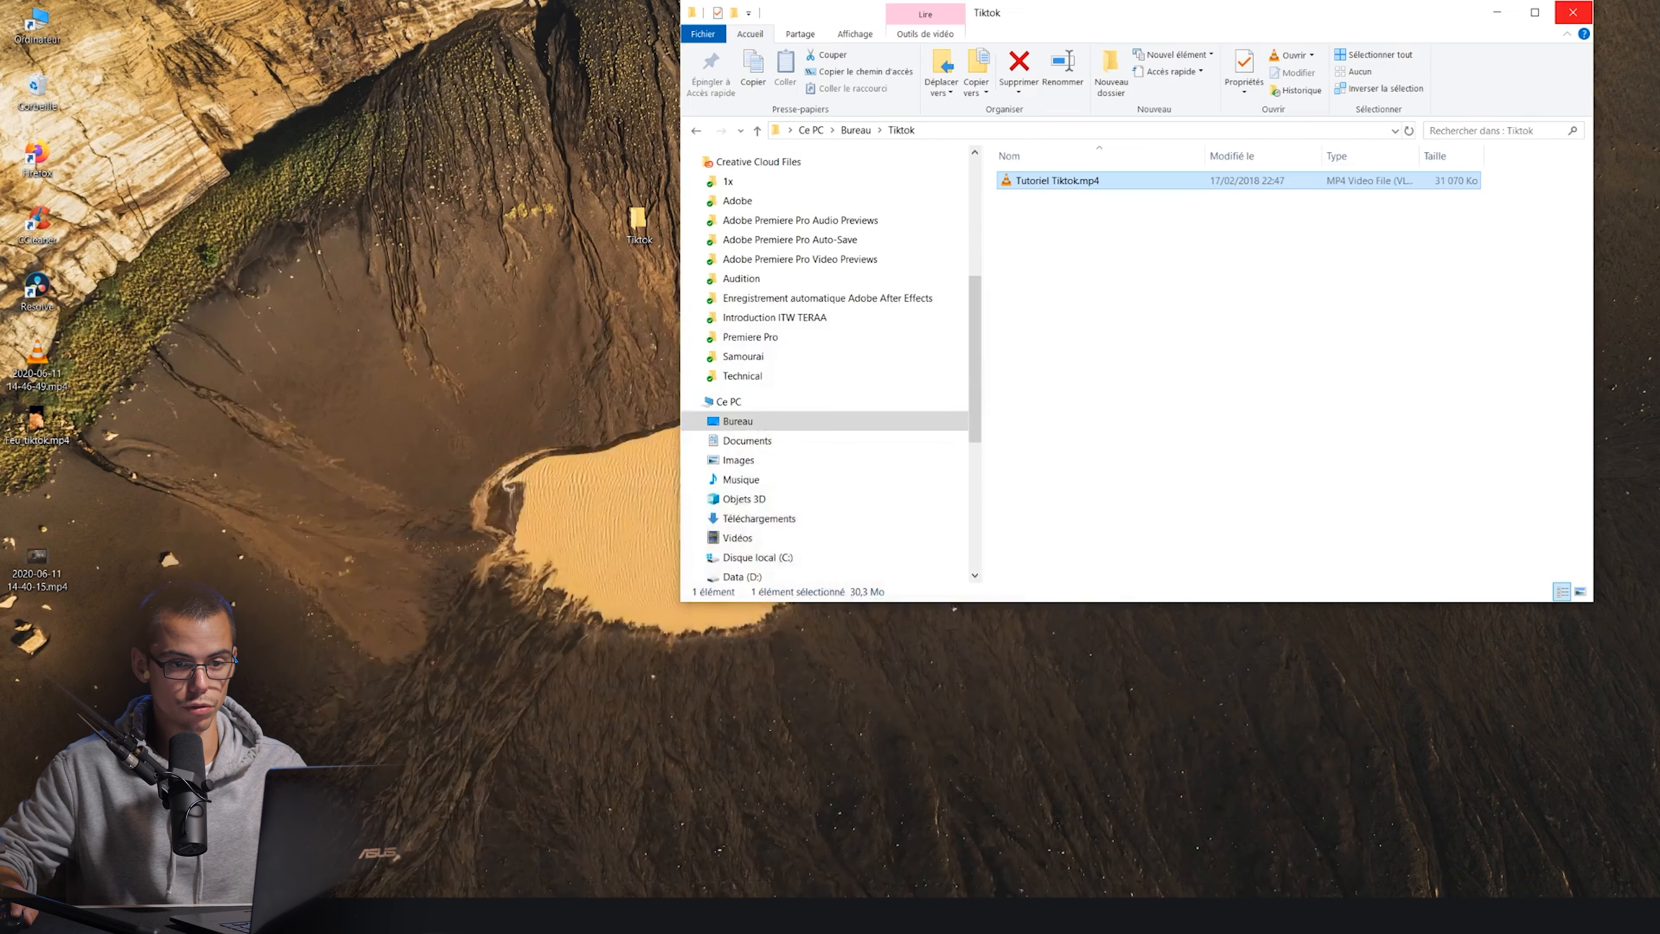
Open the exported Feu_tiktok.mp4 from the desktop in VLC and play it full screen.
{"action": "double_click", "coordinate": [36, 425]}
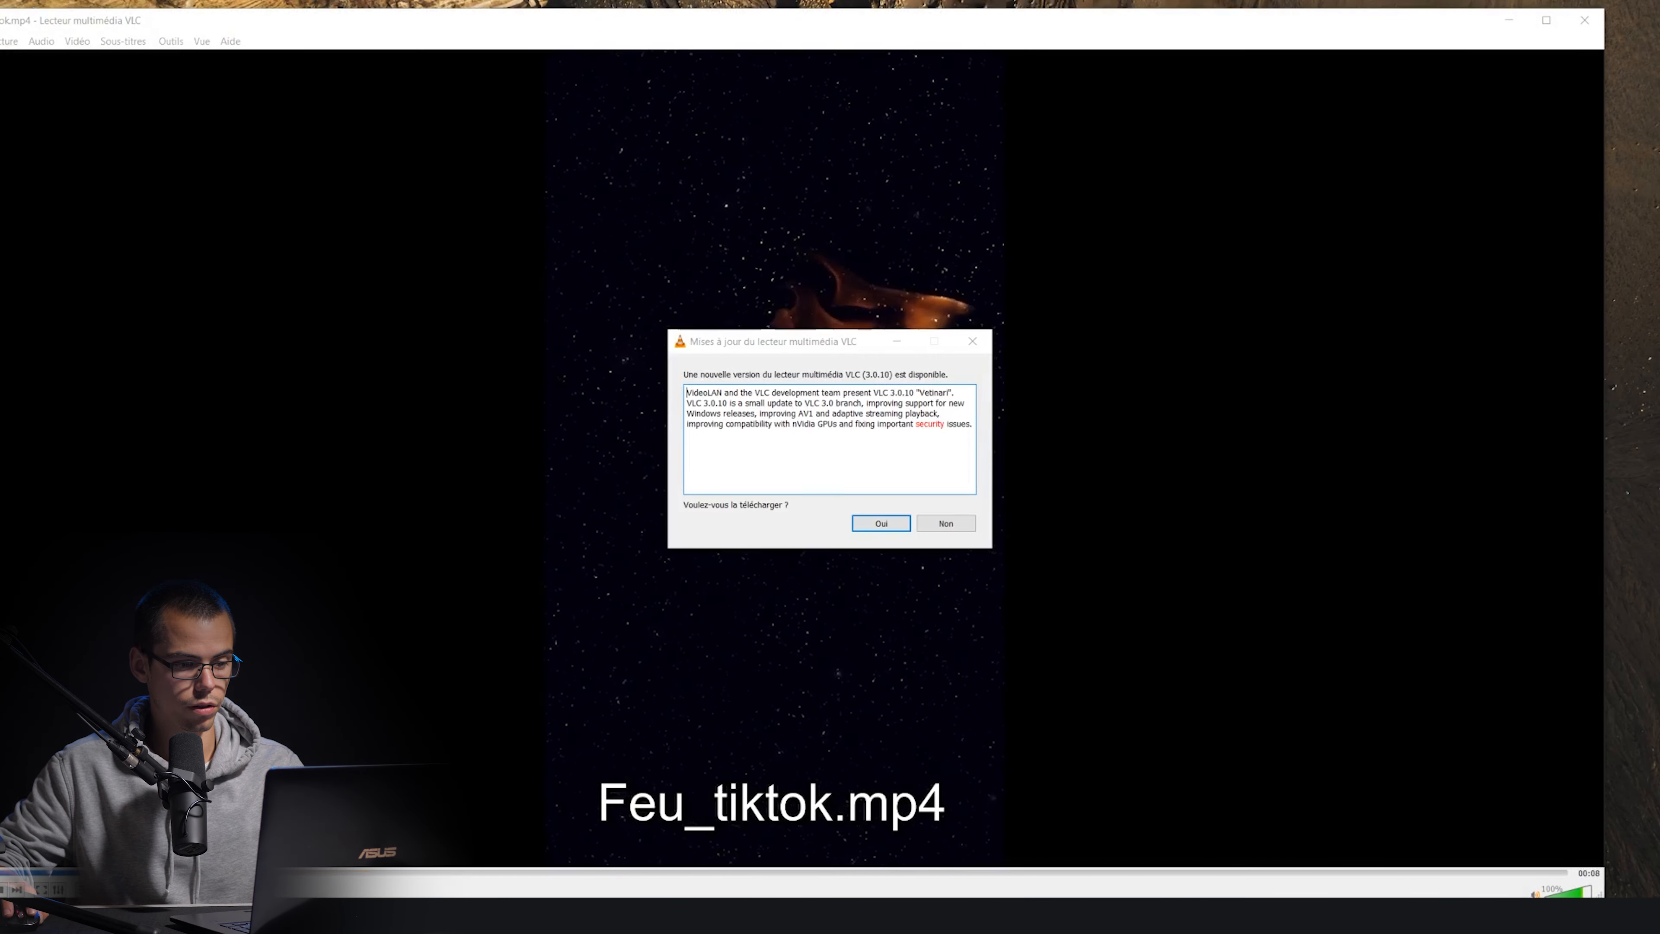
{"action": "key", "text": "Escape"}
{"action": "key", "text": "f"}
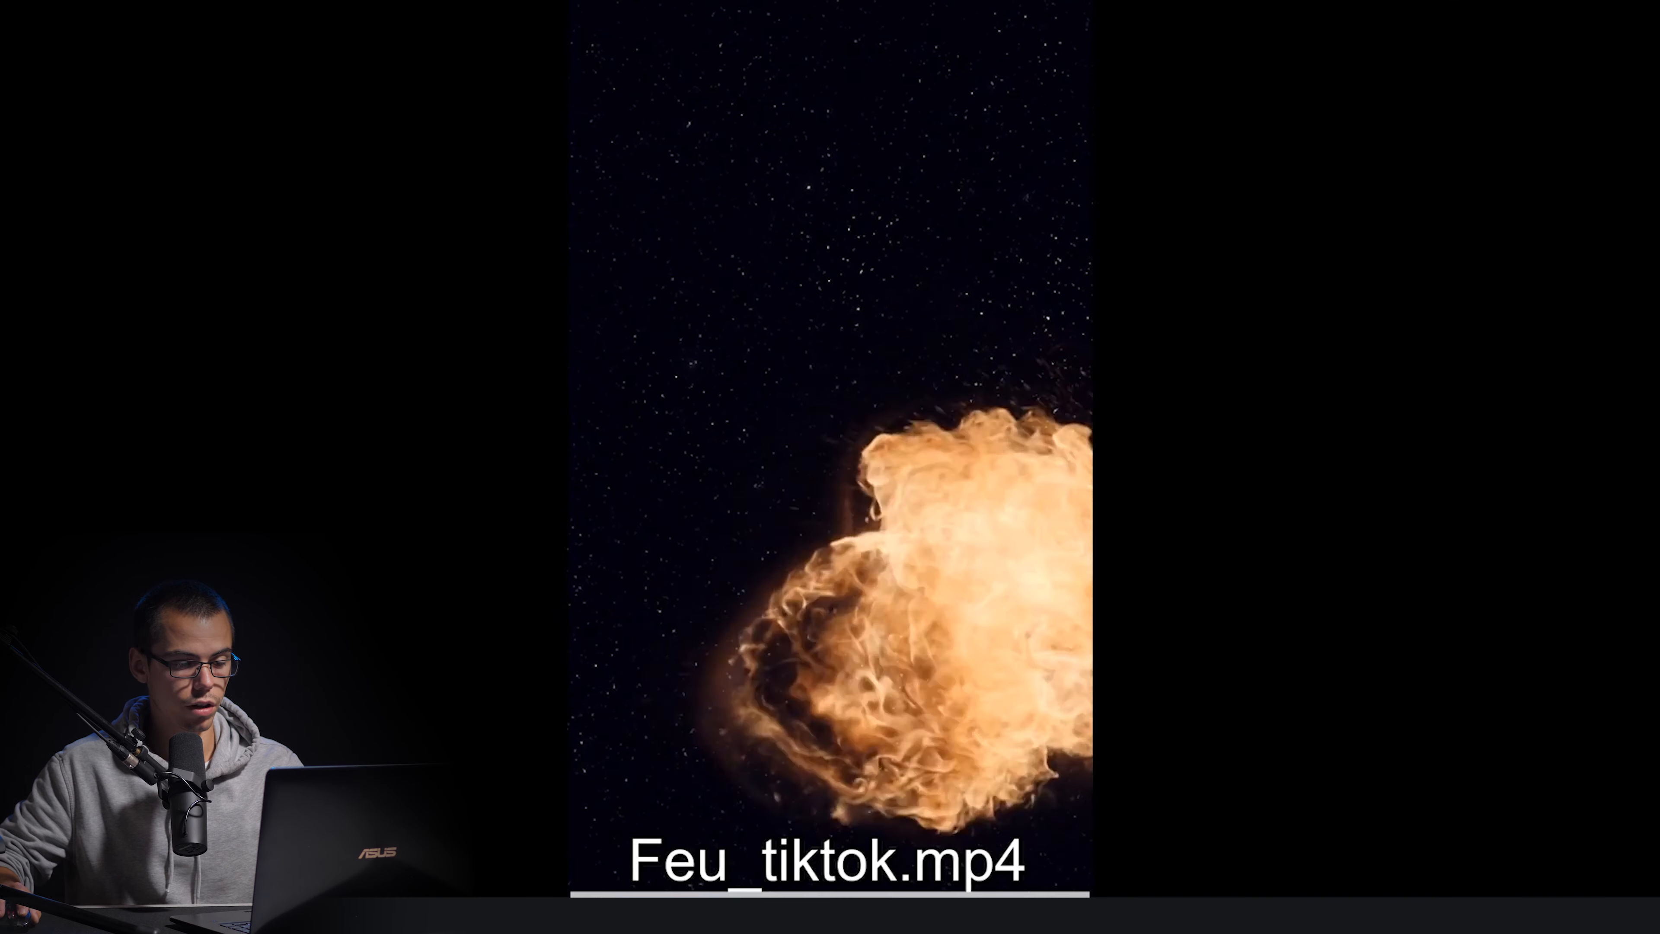